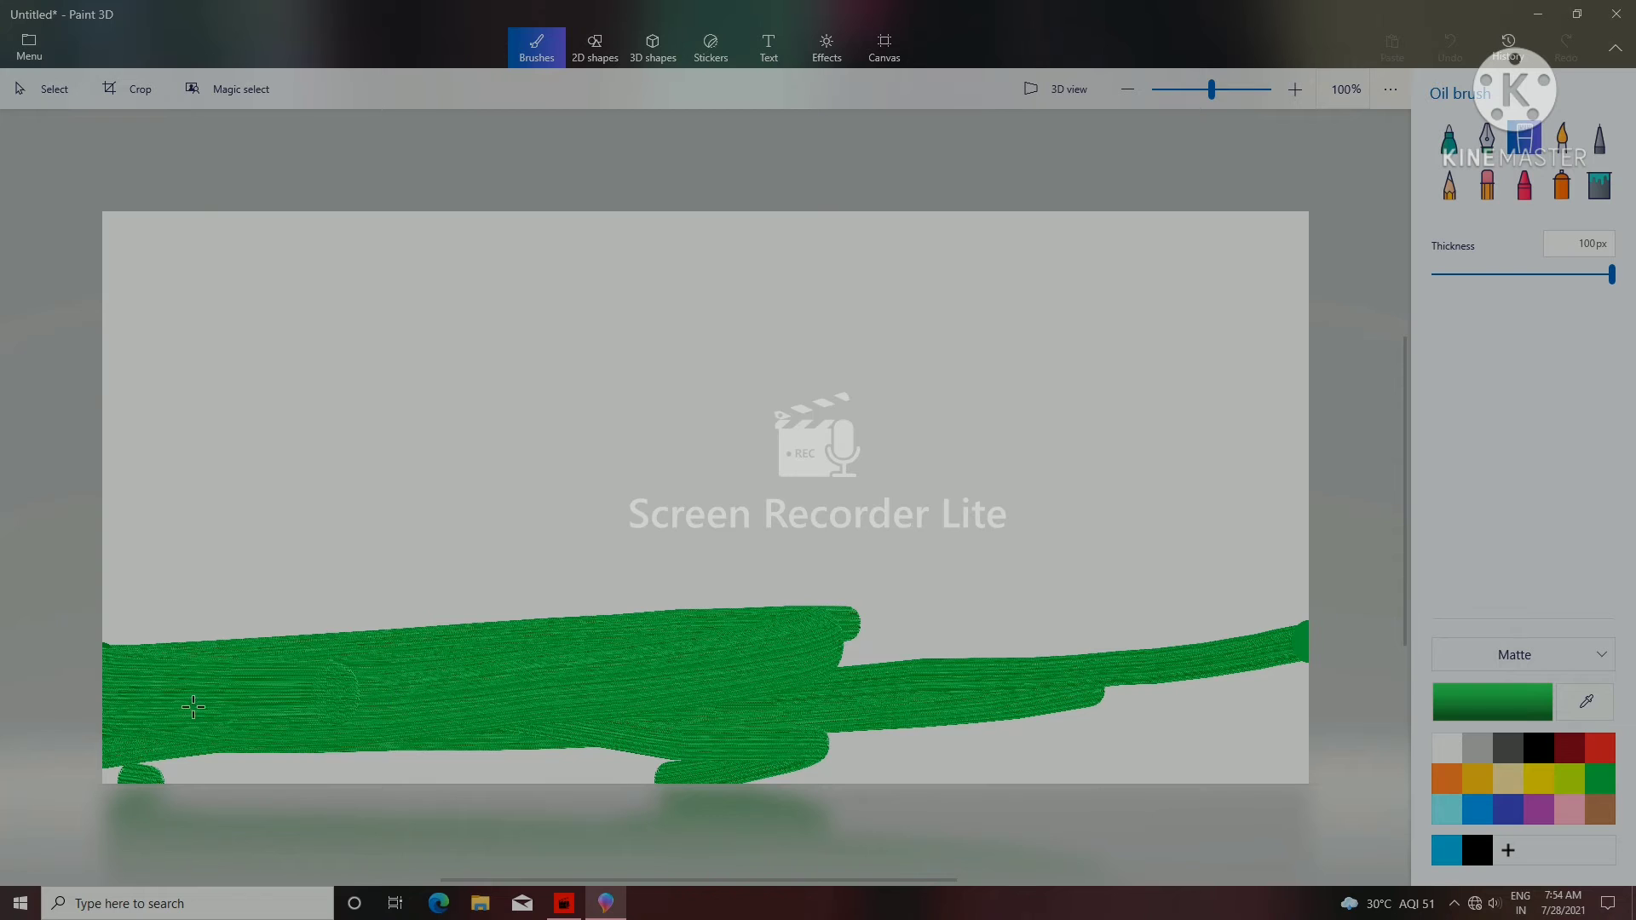
# - Cover the lower part of the canvas with green 100 px oil brush strokes, closing the white gaps and raising both ends into gentle slopes
pyautogui.moveTo(194, 708); pyautogui.dragTo(36, 697)
pyautogui.moveTo(80, 785)
pyautogui.mouseDown()
pyautogui.moveTo(647, 771)
pyautogui.moveTo(447, 753)
pyautogui.mouseUp()
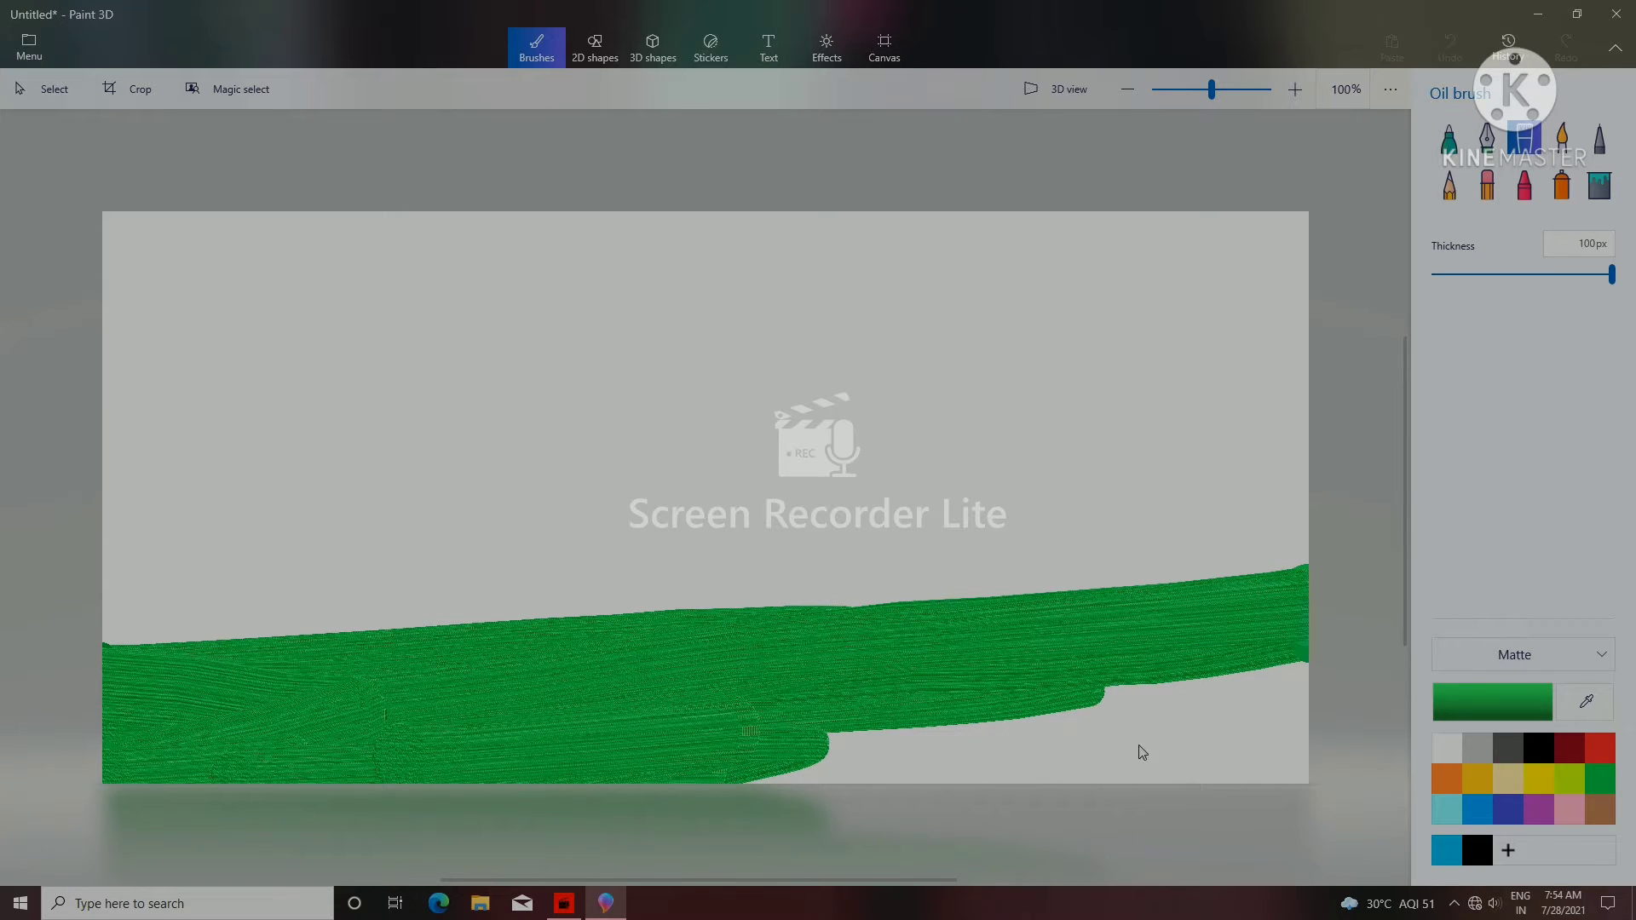
pyautogui.moveTo(1142, 751); pyautogui.dragTo(775, 813)
pyautogui.moveTo(1179, 755); pyautogui.dragTo(1130, 694)
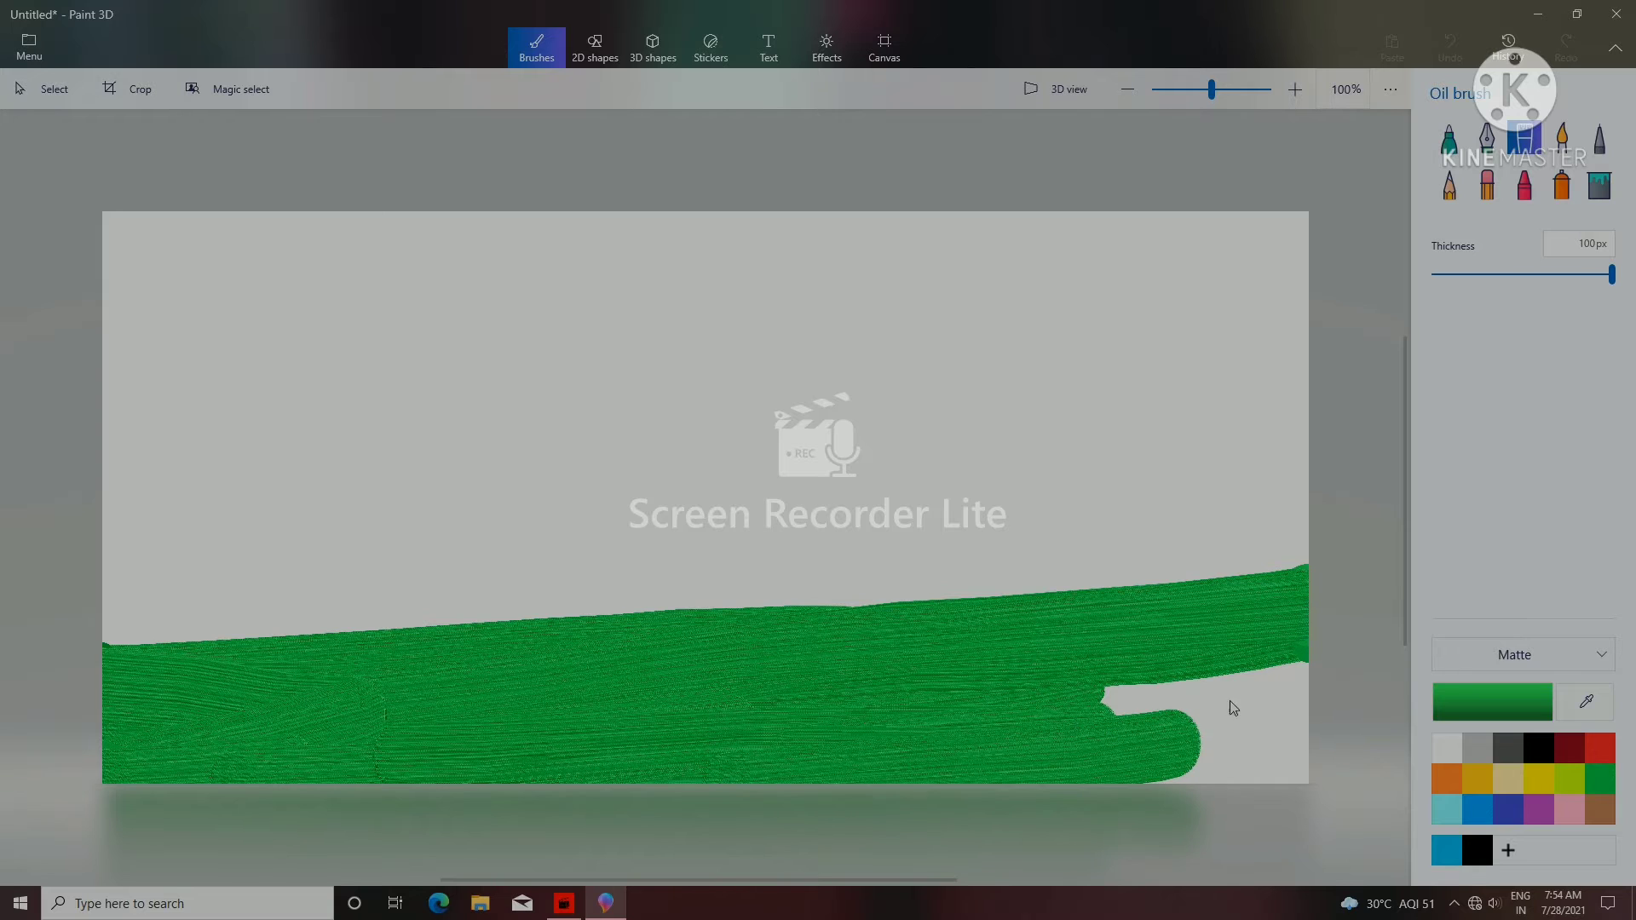
pyautogui.moveTo(1219, 740); pyautogui.dragTo(1374, 759)
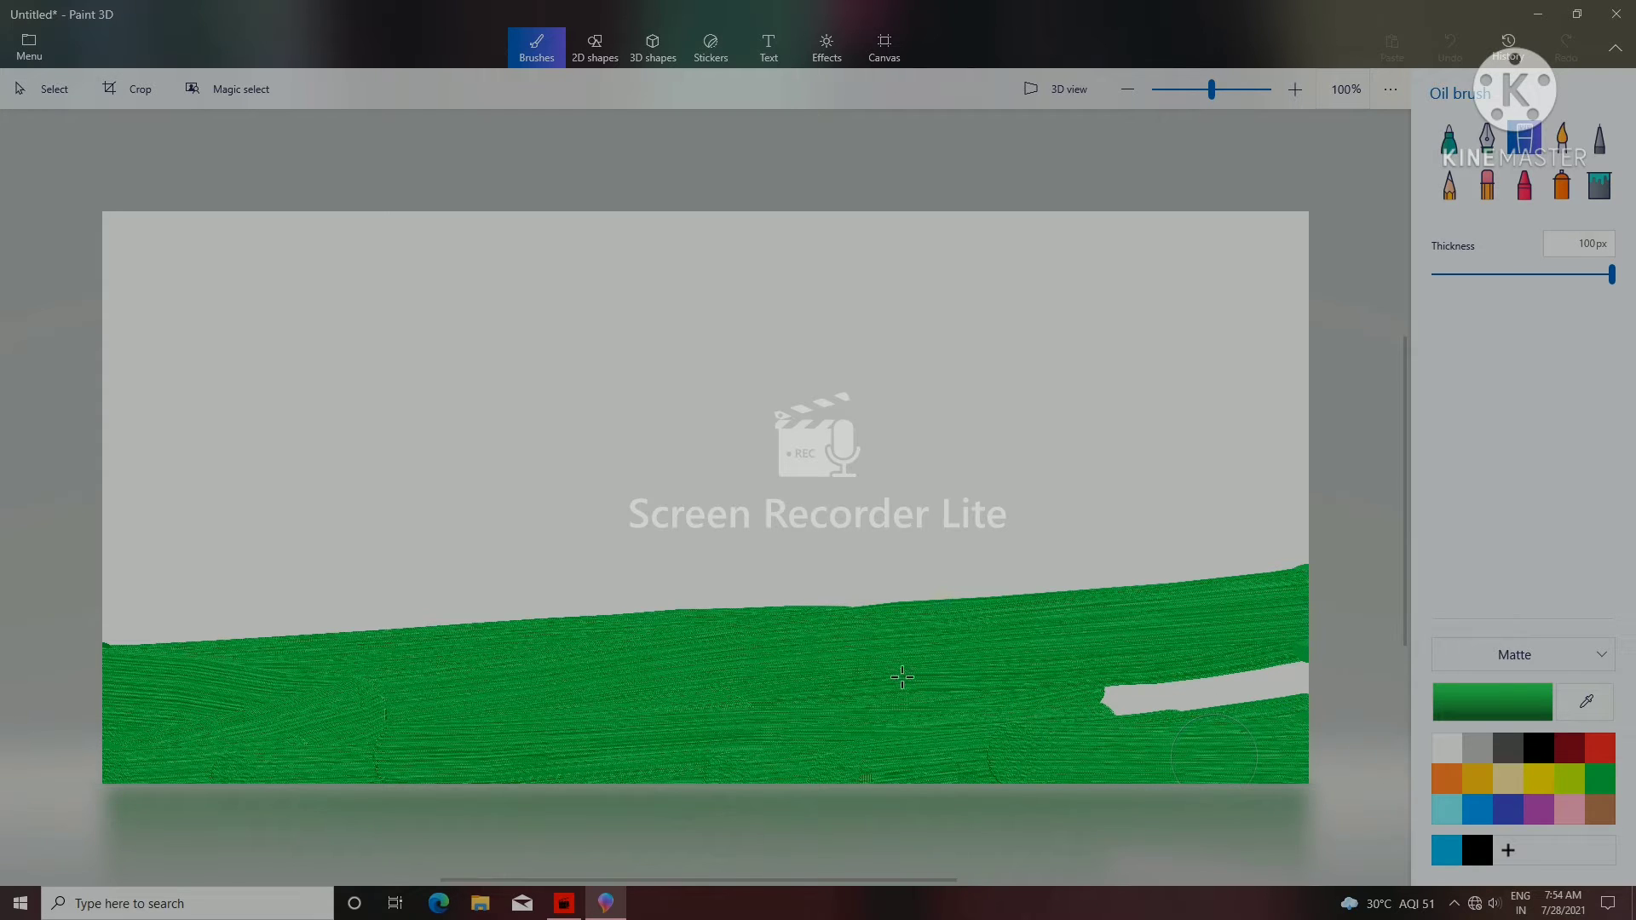
pyautogui.moveTo(902, 678); pyautogui.dragTo(1287, 692)
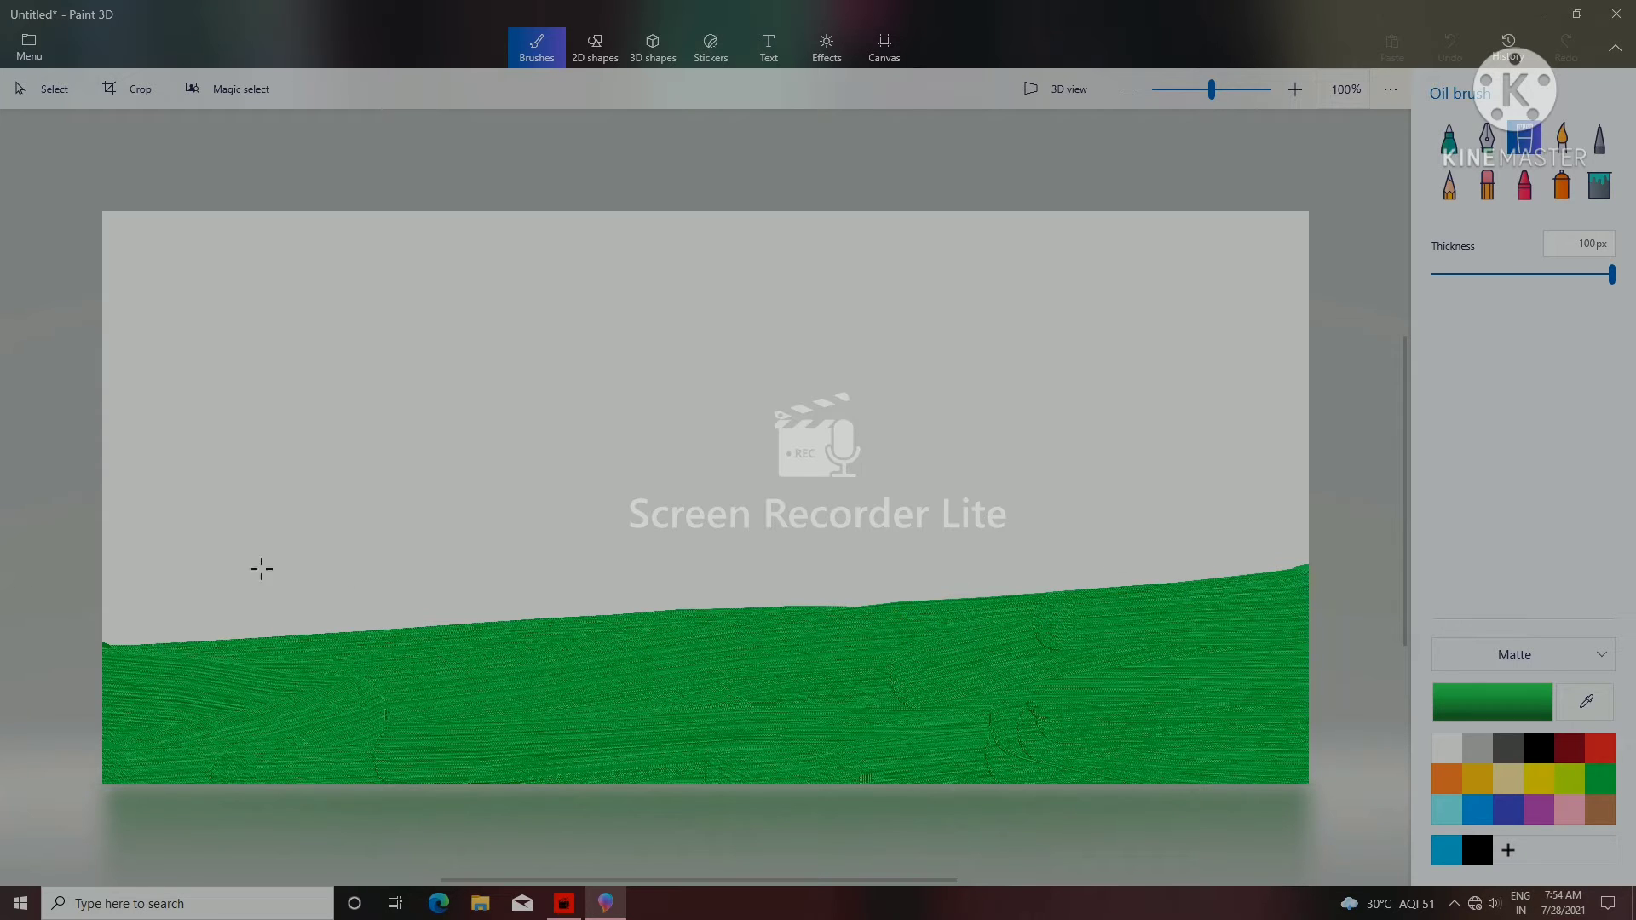
pyautogui.moveTo(111, 610); pyautogui.dragTo(946, 586)
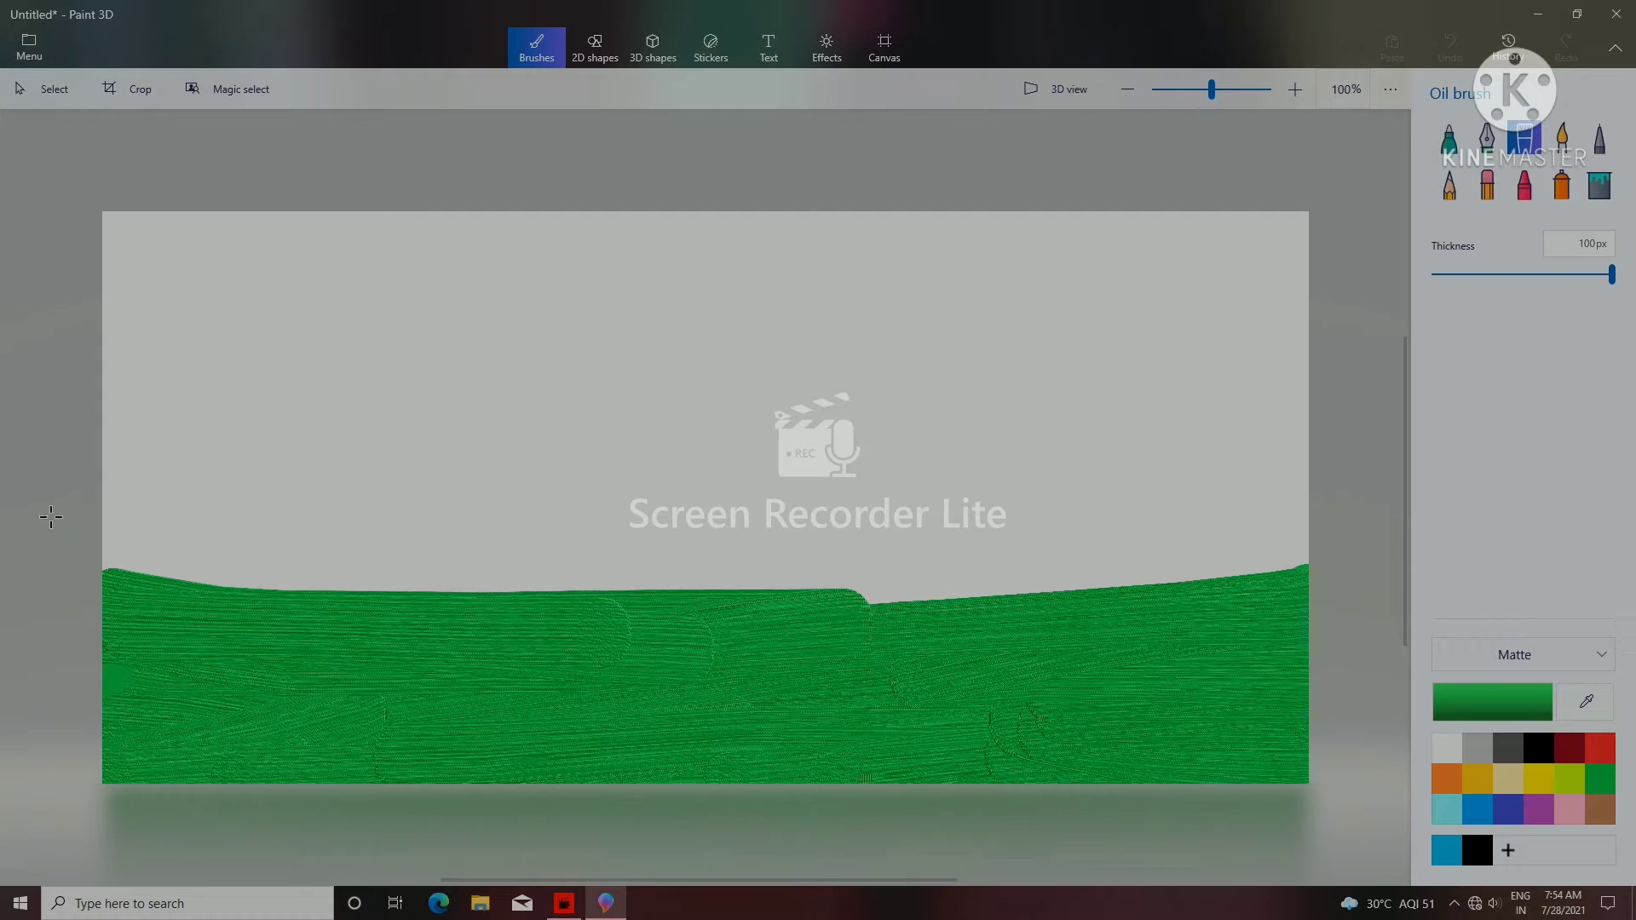
pyautogui.moveTo(1346, 545); pyautogui.dragTo(48, 590)
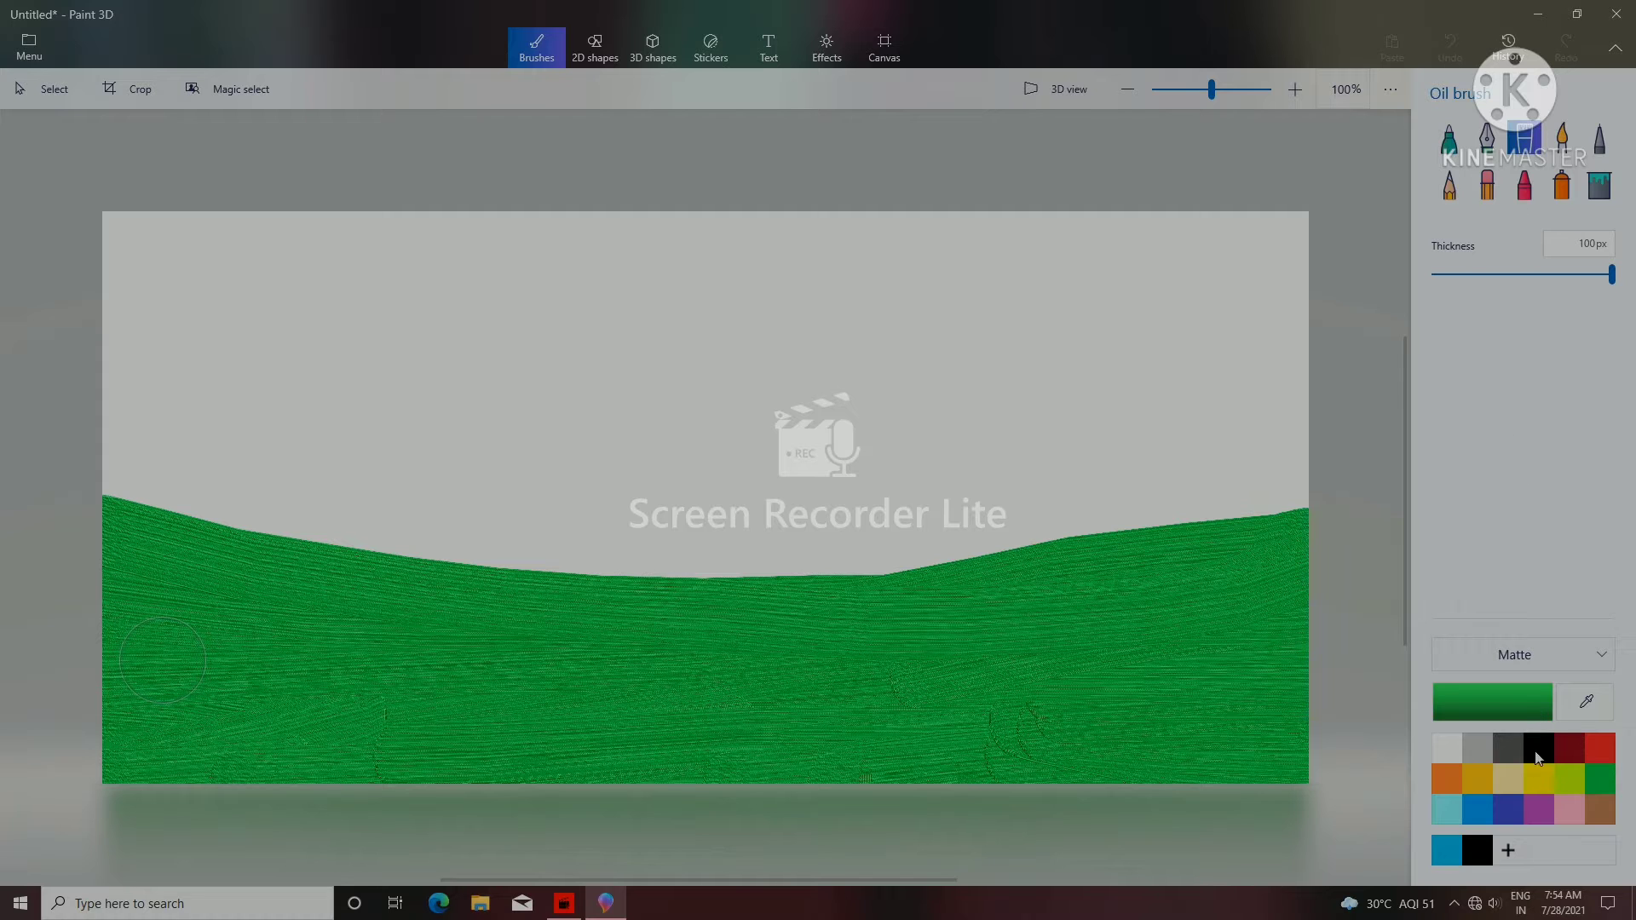
# - Set the oil brush thickness to 18 px and mix an orange-based dark brown with hex value 532200
pyautogui.click(1442, 772)
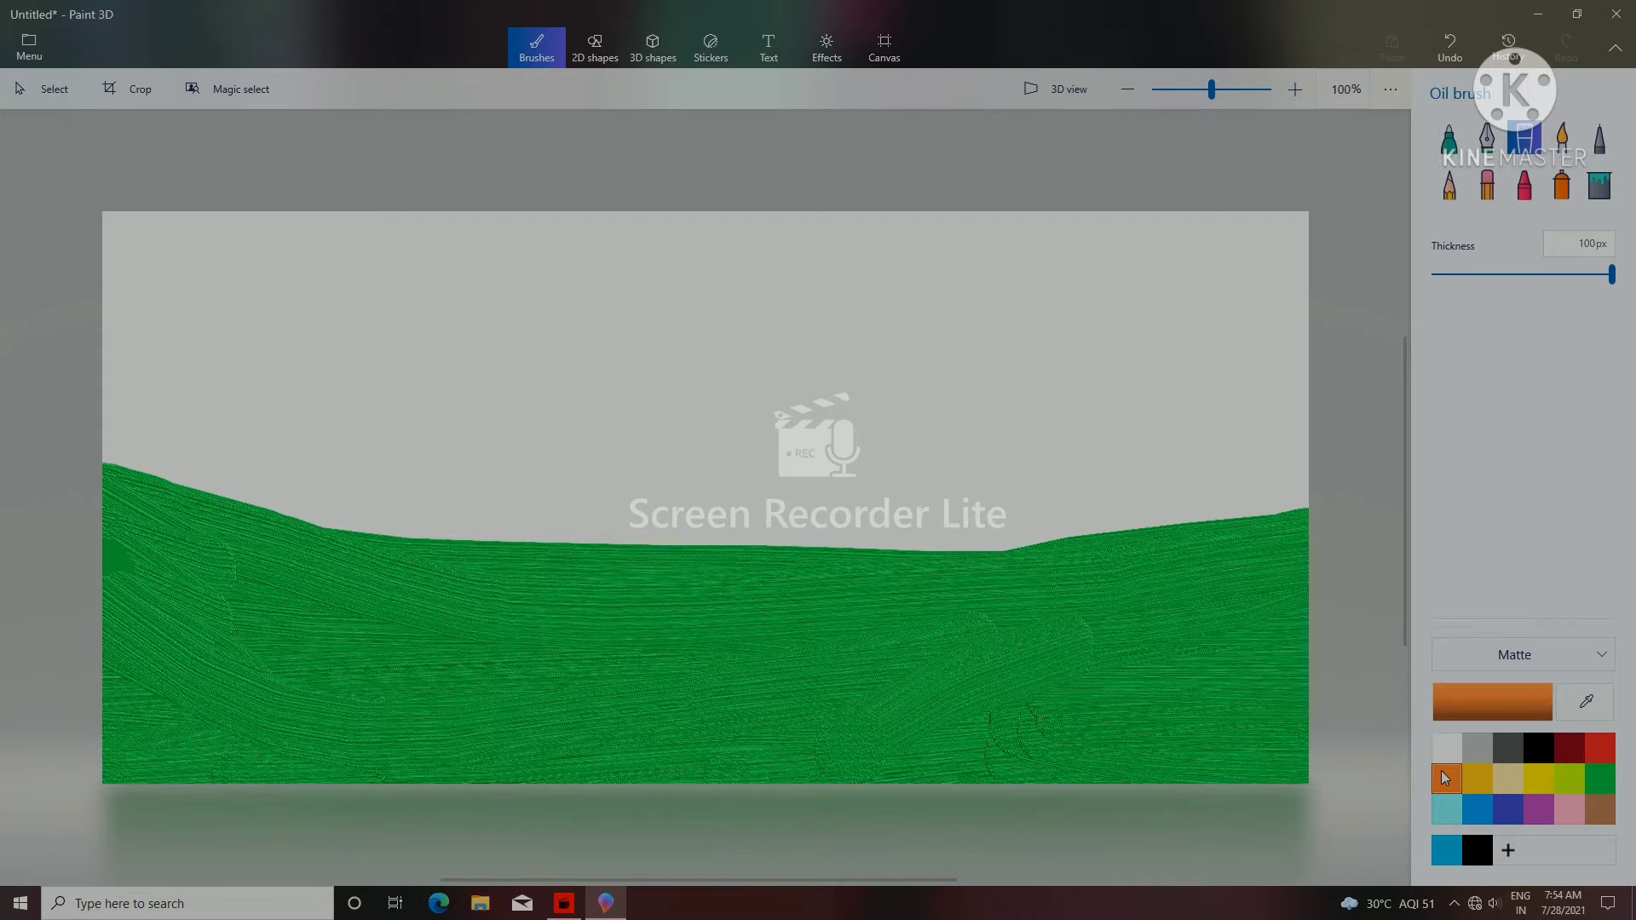
pyautogui.moveTo(1611, 273); pyautogui.dragTo(1435, 274)
pyautogui.moveTo(767, 509); pyautogui.dragTo(765, 512)
pyautogui.click(1507, 700)
pyautogui.moveTo(861, 346); pyautogui.dragTo(937, 460)
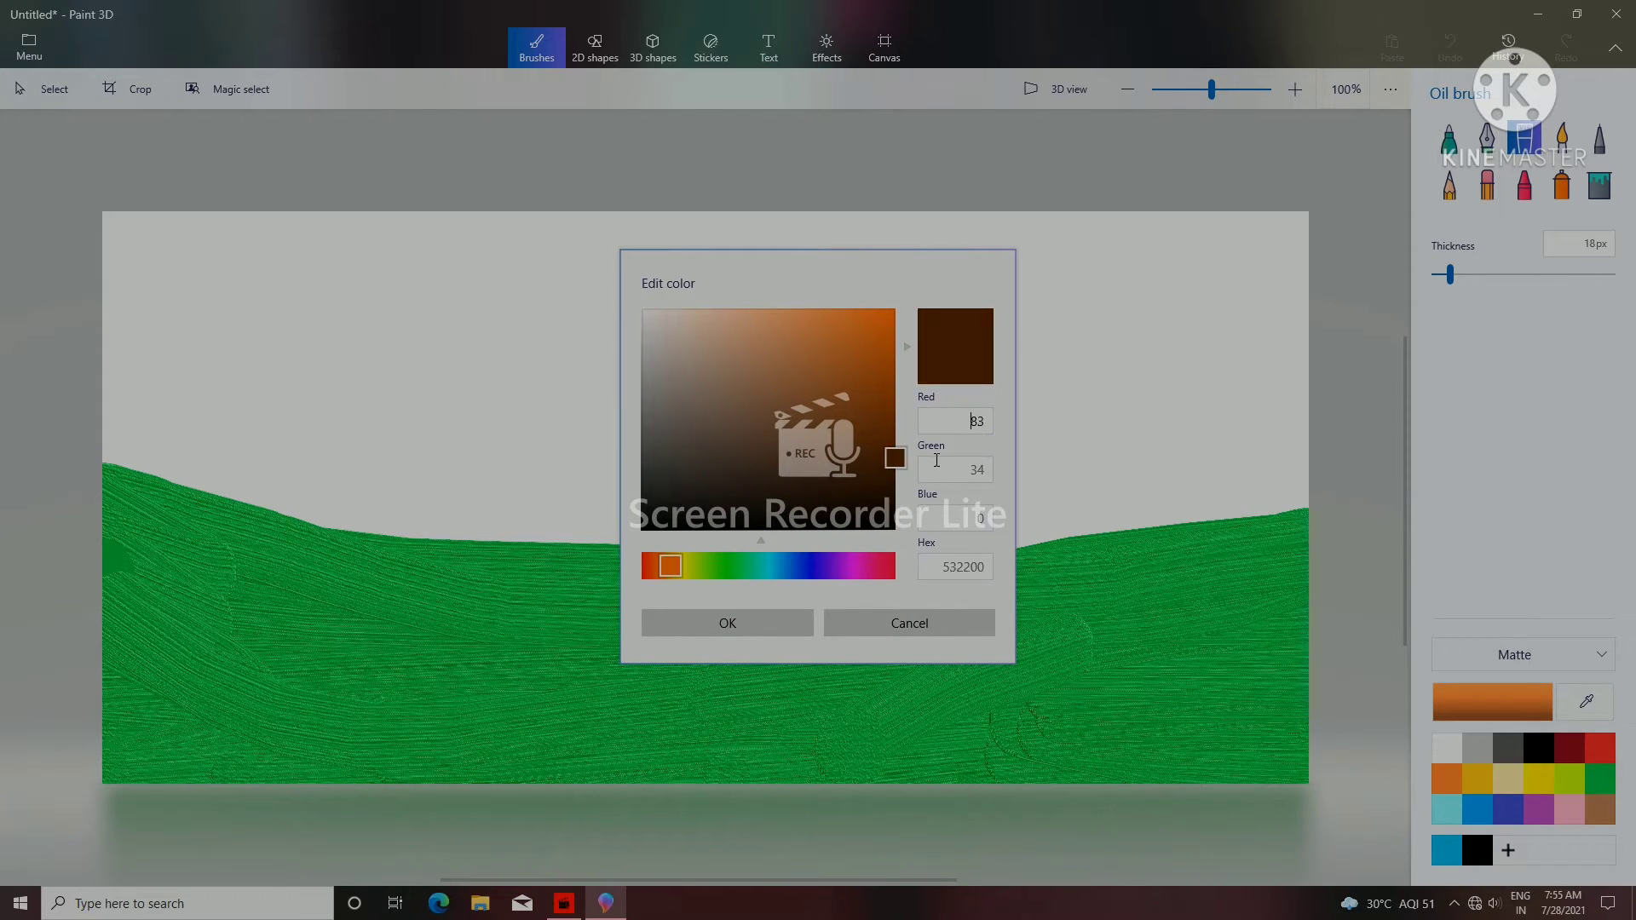
pyautogui.click(771, 629)
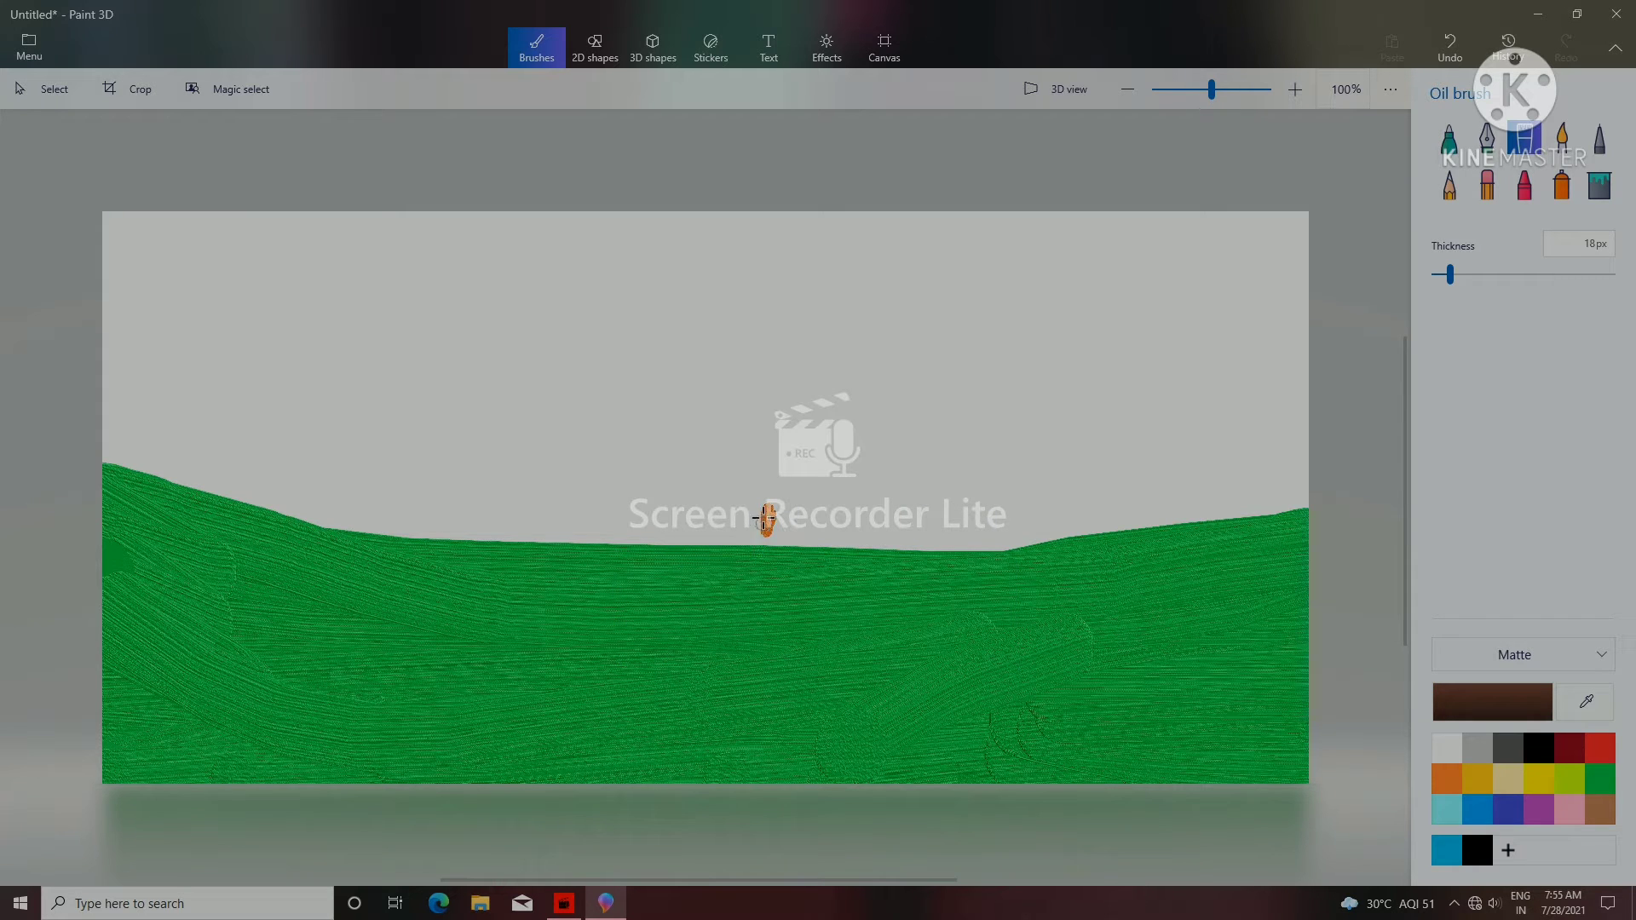
# - Paint a brown tree figure on the middle of the grass with two spread legs, a trunk, two arms and a flat-topped head
pyautogui.moveTo(761, 517)
pyautogui.mouseDown()
pyautogui.moveTo(773, 548)
pyautogui.moveTo(778, 480)
pyautogui.moveTo(808, 543)
pyautogui.moveTo(797, 467)
pyautogui.moveTo(821, 545)
pyautogui.moveTo(786, 466)
pyautogui.moveTo(773, 501)
pyautogui.moveTo(772, 455)
pyautogui.moveTo(768, 499)
pyautogui.moveTo(790, 469)
pyautogui.mouseUp()
pyautogui.scroll(1, 790, 468)
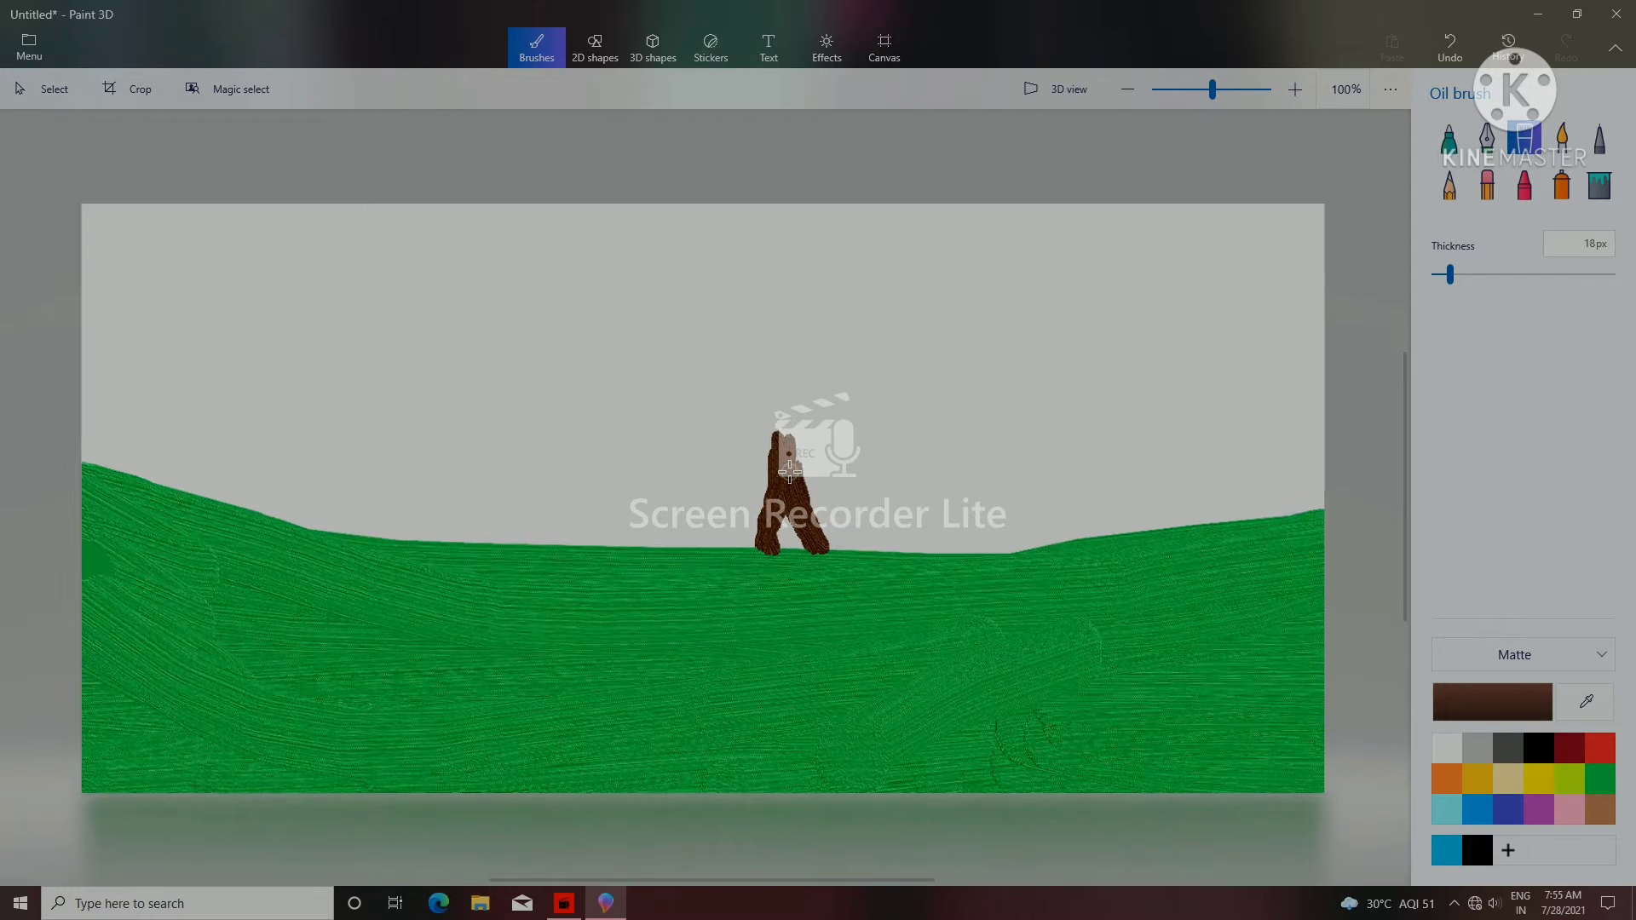
pyautogui.scroll(5, 790, 469)
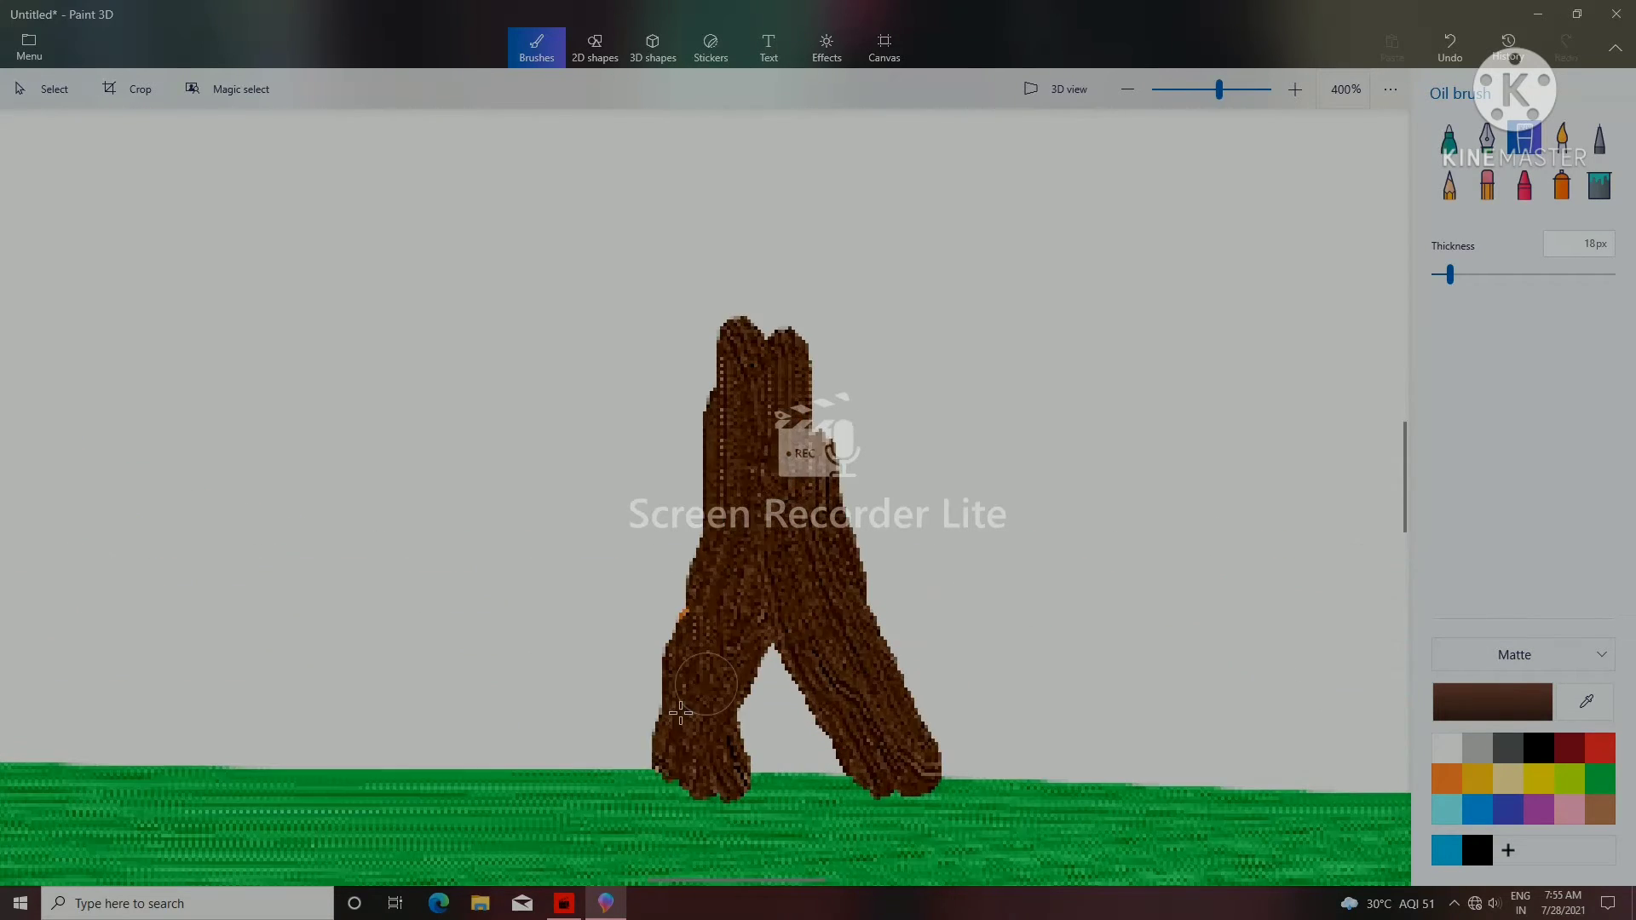
pyautogui.moveTo(659, 777)
pyautogui.mouseDown()
pyautogui.moveTo(719, 791)
pyautogui.moveTo(674, 726)
pyautogui.moveTo(615, 786)
pyautogui.moveTo(720, 385)
pyautogui.moveTo(720, 342)
pyautogui.moveTo(685, 497)
pyautogui.moveTo(679, 330)
pyautogui.moveTo(739, 487)
pyautogui.moveTo(787, 325)
pyautogui.moveTo(855, 568)
pyautogui.moveTo(823, 293)
pyautogui.moveTo(845, 594)
pyautogui.moveTo(861, 646)
pyautogui.moveTo(944, 756)
pyautogui.moveTo(867, 666)
pyautogui.moveTo(815, 544)
pyautogui.moveTo(861, 599)
pyautogui.moveTo(912, 751)
pyautogui.moveTo(907, 778)
pyautogui.moveTo(875, 751)
pyautogui.moveTo(863, 818)
pyautogui.moveTo(846, 780)
pyautogui.moveTo(927, 787)
pyautogui.moveTo(912, 777)
pyautogui.moveTo(986, 807)
pyautogui.moveTo(984, 779)
pyautogui.moveTo(1001, 796)
pyautogui.moveTo(916, 711)
pyautogui.moveTo(944, 743)
pyautogui.moveTo(908, 791)
pyautogui.moveTo(908, 824)
pyautogui.moveTo(953, 745)
pyautogui.moveTo(775, 550)
pyautogui.moveTo(668, 626)
pyautogui.moveTo(653, 692)
pyautogui.moveTo(583, 809)
pyautogui.moveTo(702, 822)
pyautogui.moveTo(723, 478)
pyautogui.moveTo(707, 324)
pyautogui.moveTo(656, 243)
pyautogui.moveTo(763, 259)
pyautogui.moveTo(791, 283)
pyautogui.moveTo(716, 247)
pyautogui.moveTo(529, 409)
pyautogui.moveTo(613, 227)
pyautogui.moveTo(569, 312)
pyautogui.moveTo(430, 448)
pyautogui.moveTo(681, 230)
pyautogui.moveTo(1015, 341)
pyautogui.moveTo(716, 207)
pyautogui.moveTo(767, 182)
pyautogui.moveTo(1059, 366)
pyautogui.moveTo(882, 241)
pyautogui.moveTo(818, 255)
pyautogui.moveTo(809, 294)
pyautogui.mouseUp()
pyautogui.scroll(-2, 778, 299)
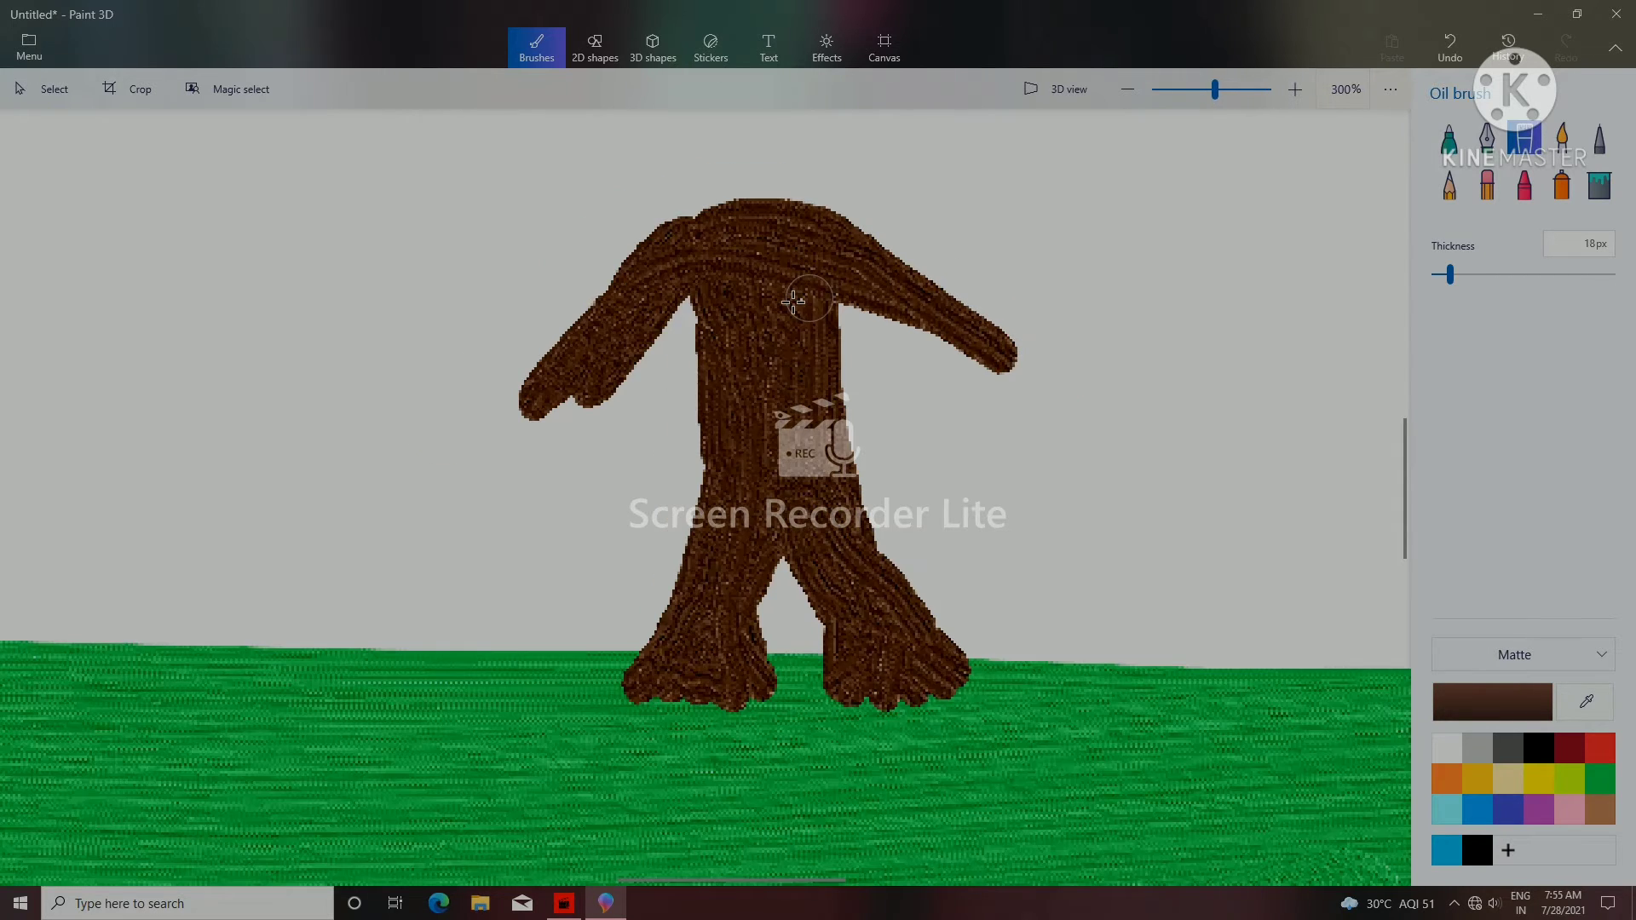
pyautogui.moveTo(764, 221)
pyautogui.mouseDown()
pyautogui.moveTo(763, 165)
pyautogui.moveTo(792, 239)
pyautogui.moveTo(810, 162)
pyautogui.moveTo(822, 247)
pyautogui.moveTo(785, 243)
pyautogui.moveTo(734, 174)
pyautogui.moveTo(729, 238)
pyautogui.moveTo(724, 175)
pyautogui.moveTo(741, 155)
pyautogui.moveTo(723, 209)
pyautogui.moveTo(717, 147)
pyautogui.moveTo(711, 192)
pyautogui.moveTo(746, 205)
pyautogui.moveTo(754, 141)
pyautogui.moveTo(767, 192)
pyautogui.moveTo(789, 140)
pyautogui.moveTo(812, 144)
pyautogui.moveTo(771, 226)
pyautogui.moveTo(724, 183)
pyautogui.moveTo(746, 248)
pyautogui.moveTo(733, 183)
pyautogui.moveTo(741, 201)
pyautogui.mouseUp()
# - Reduce the oil brush thickness to 10 px and add small jagged tips along the top of the figure's head
pyautogui.moveTo(1449, 275); pyautogui.dragTo(1465, 275)
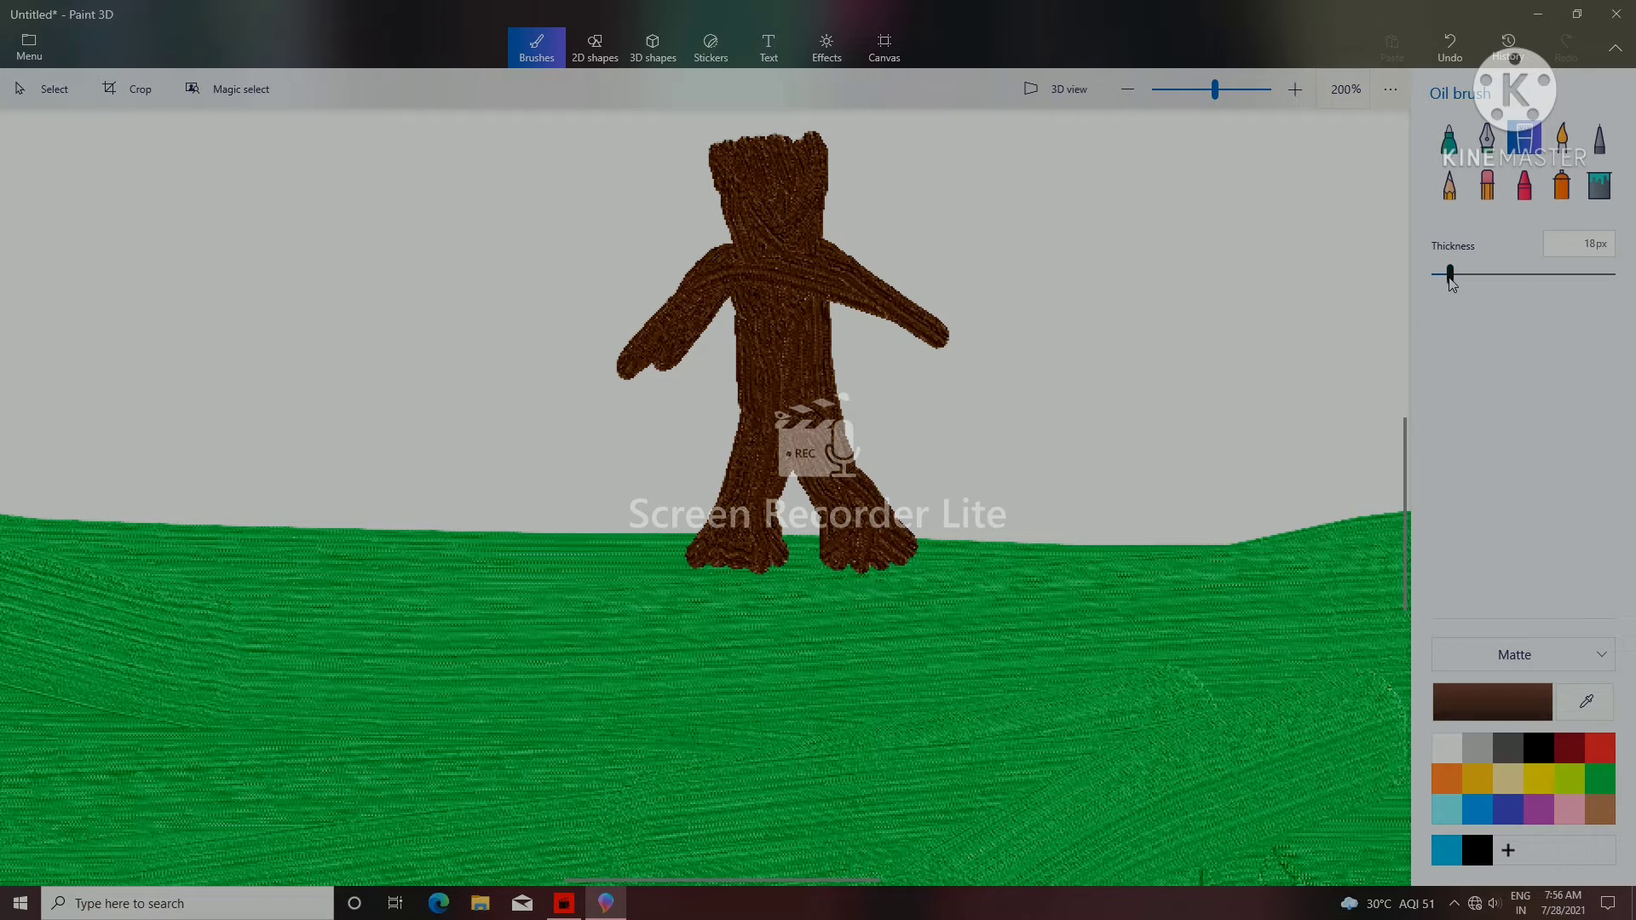
pyautogui.scroll(-2, 877, 376)
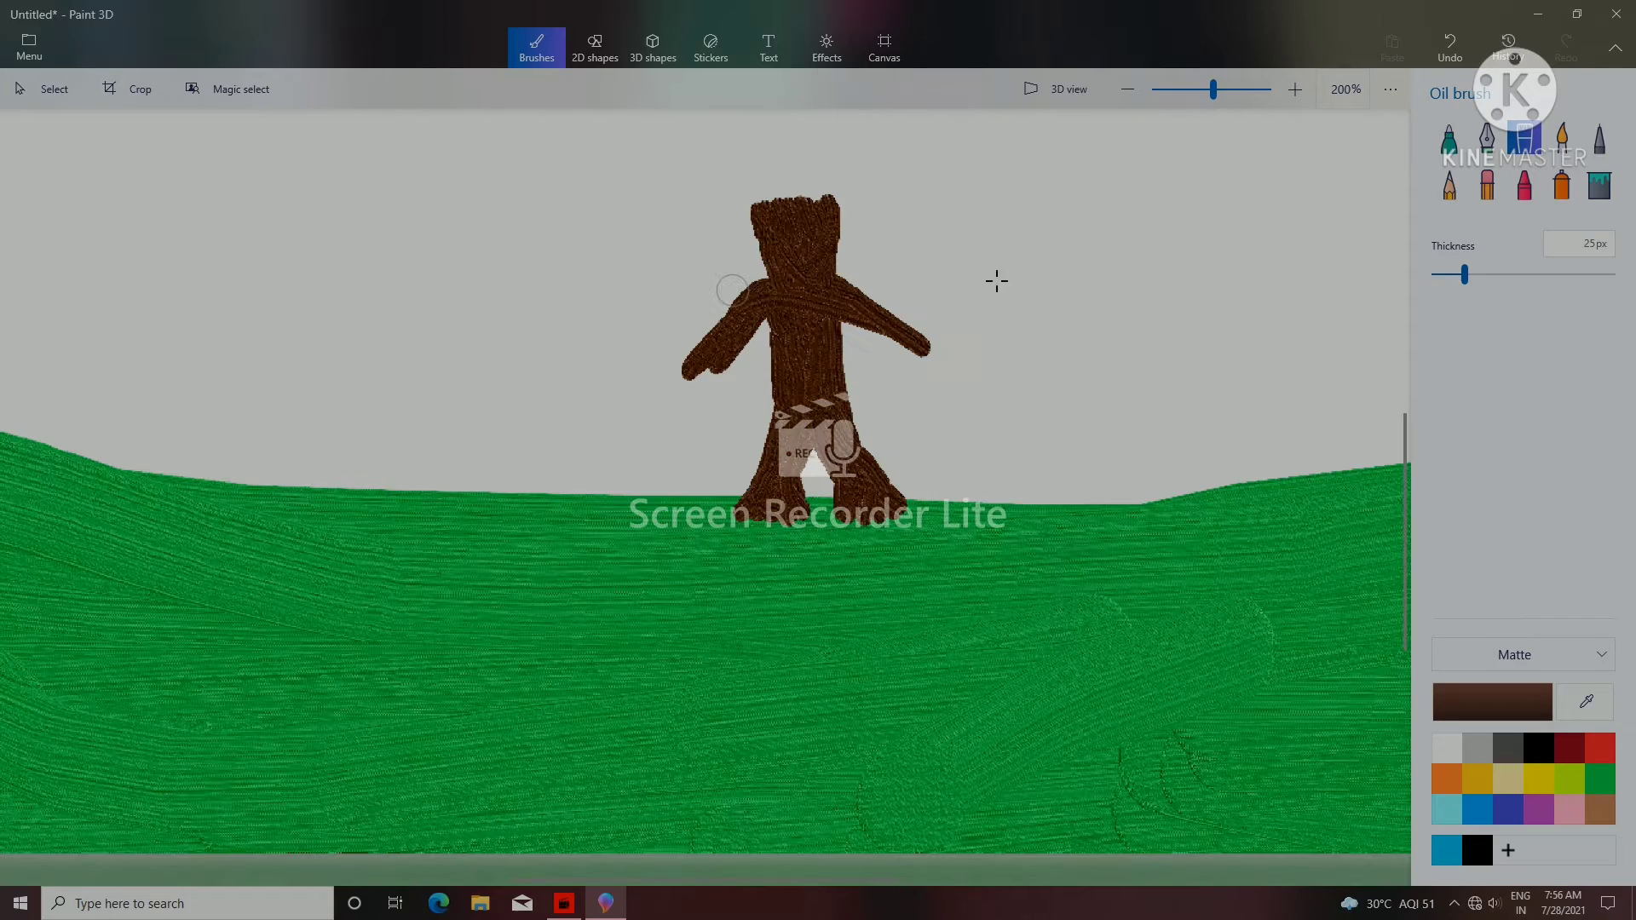
pyautogui.click(1435, 274)
pyautogui.moveTo(809, 206); pyautogui.dragTo(833, 212)
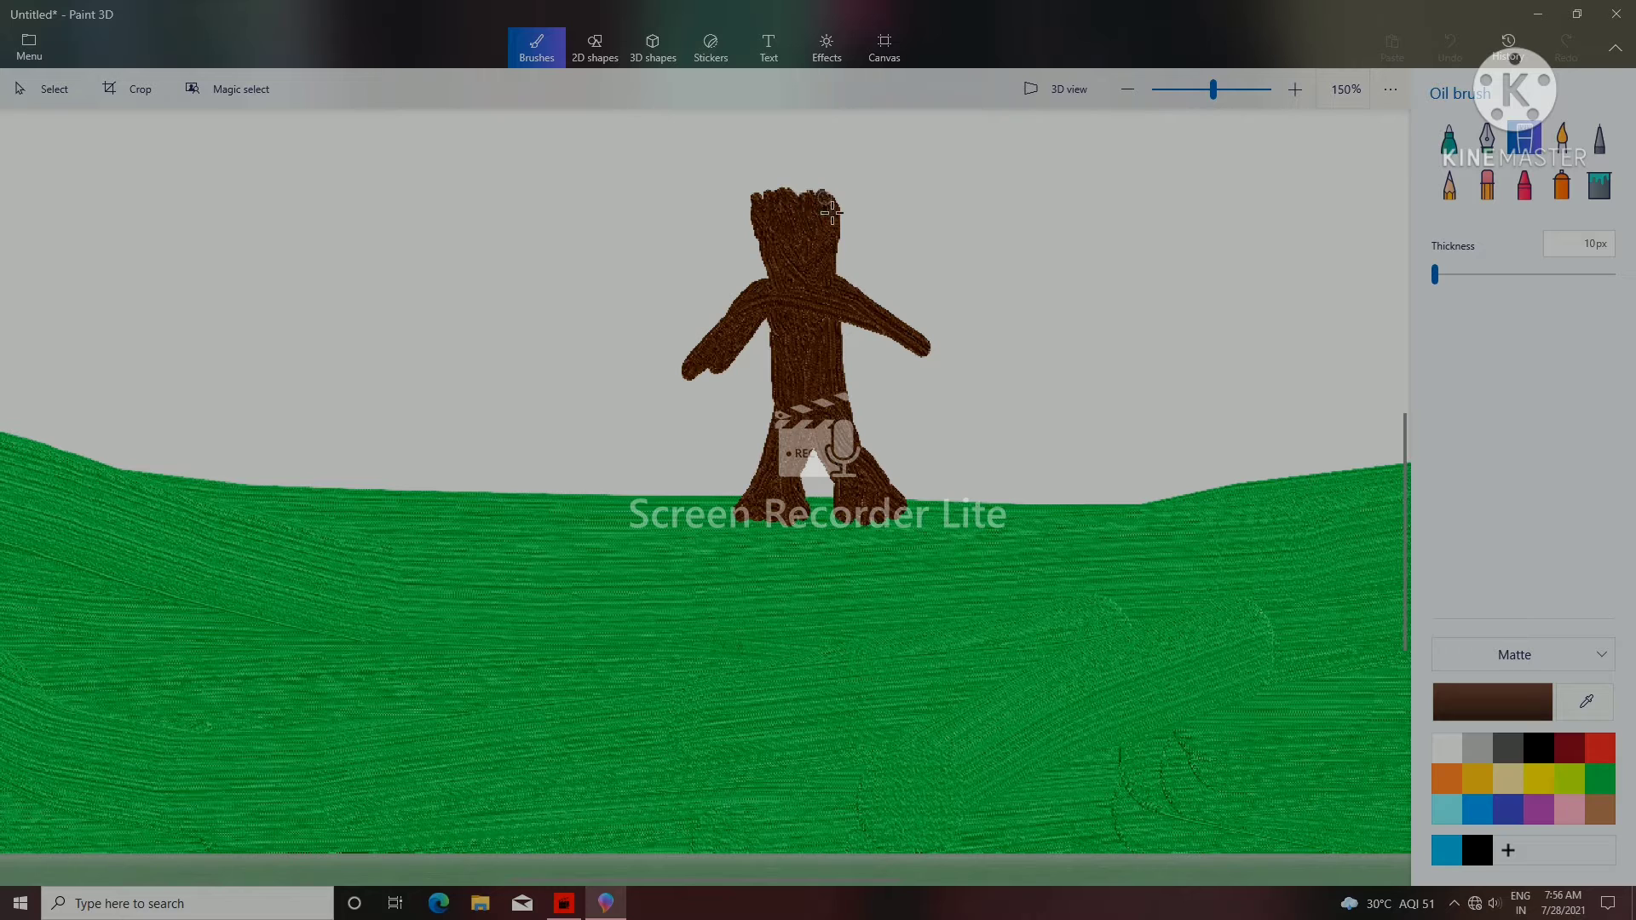
# - Extend both arms with long, thin brown branches reaching down over the grass, and thicken the right-hand arm
pyautogui.moveTo(714, 369)
pyautogui.mouseDown()
pyautogui.moveTo(701, 386)
pyautogui.moveTo(695, 362)
pyautogui.moveTo(643, 411)
pyautogui.moveTo(707, 368)
pyautogui.moveTo(713, 430)
pyautogui.moveTo(726, 361)
pyautogui.moveTo(663, 439)
pyautogui.mouseUp()
pyautogui.moveTo(928, 369)
pyautogui.mouseDown()
pyautogui.moveTo(946, 449)
pyautogui.moveTo(947, 343)
pyautogui.moveTo(993, 374)
pyautogui.moveTo(953, 362)
pyautogui.moveTo(989, 412)
pyautogui.moveTo(907, 339)
pyautogui.moveTo(1016, 436)
pyautogui.moveTo(927, 363)
pyautogui.moveTo(948, 524)
pyautogui.moveTo(930, 383)
pyautogui.moveTo(1045, 478)
pyautogui.moveTo(1051, 454)
pyautogui.moveTo(955, 375)
pyautogui.moveTo(1202, 506)
pyautogui.moveTo(965, 370)
pyautogui.moveTo(1194, 543)
pyautogui.mouseUp()
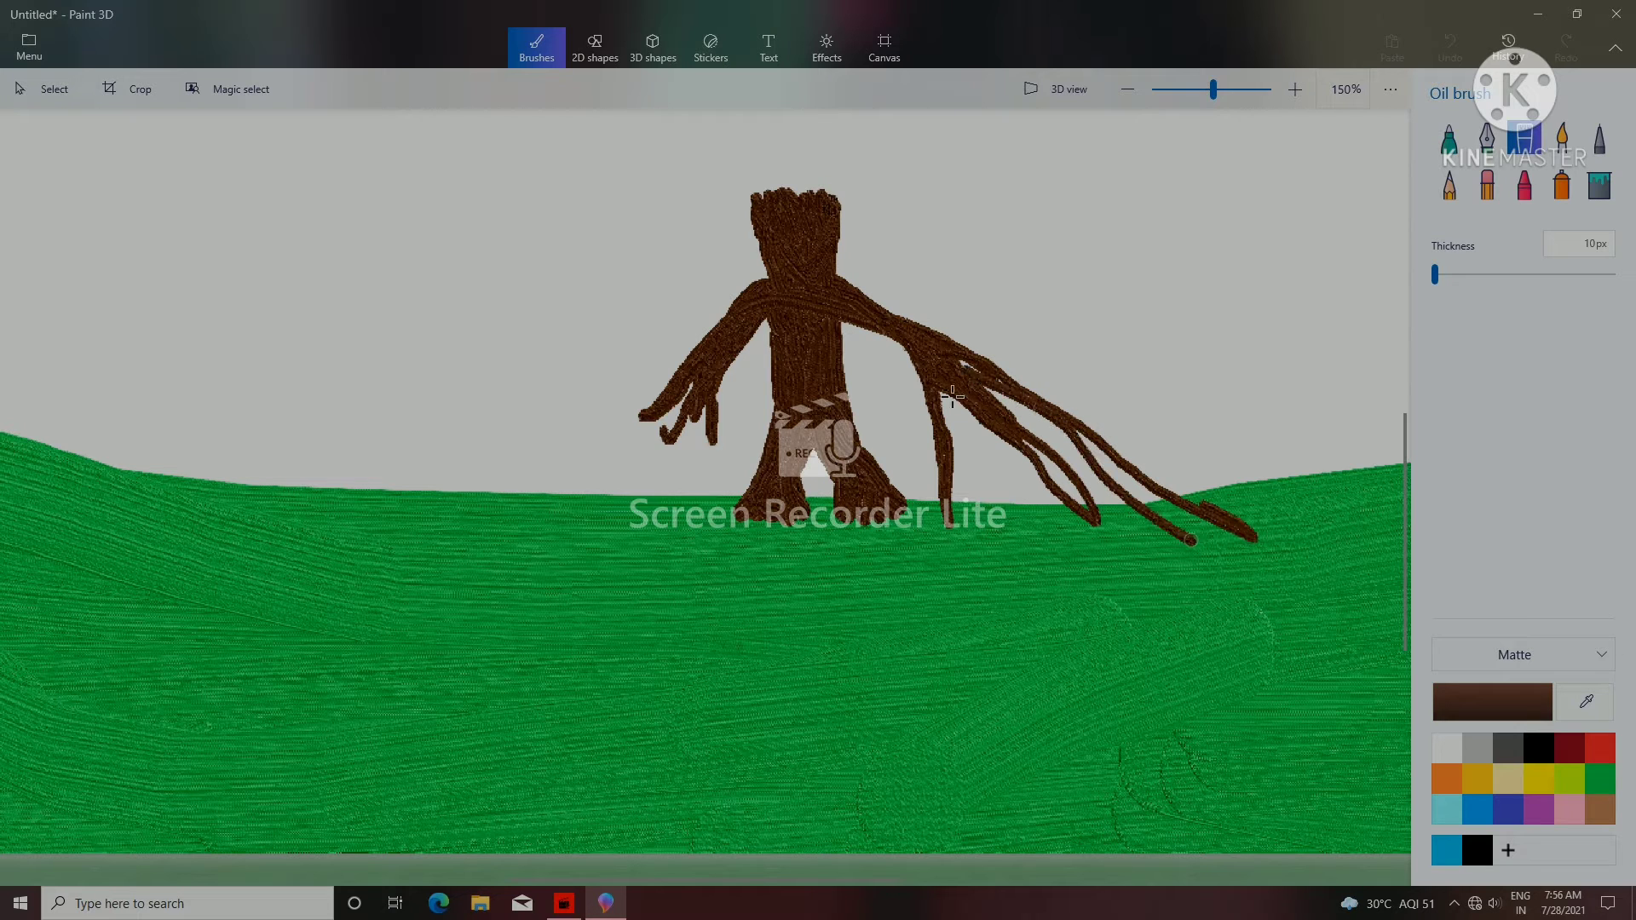
pyautogui.moveTo(938, 377); pyautogui.dragTo(1062, 594)
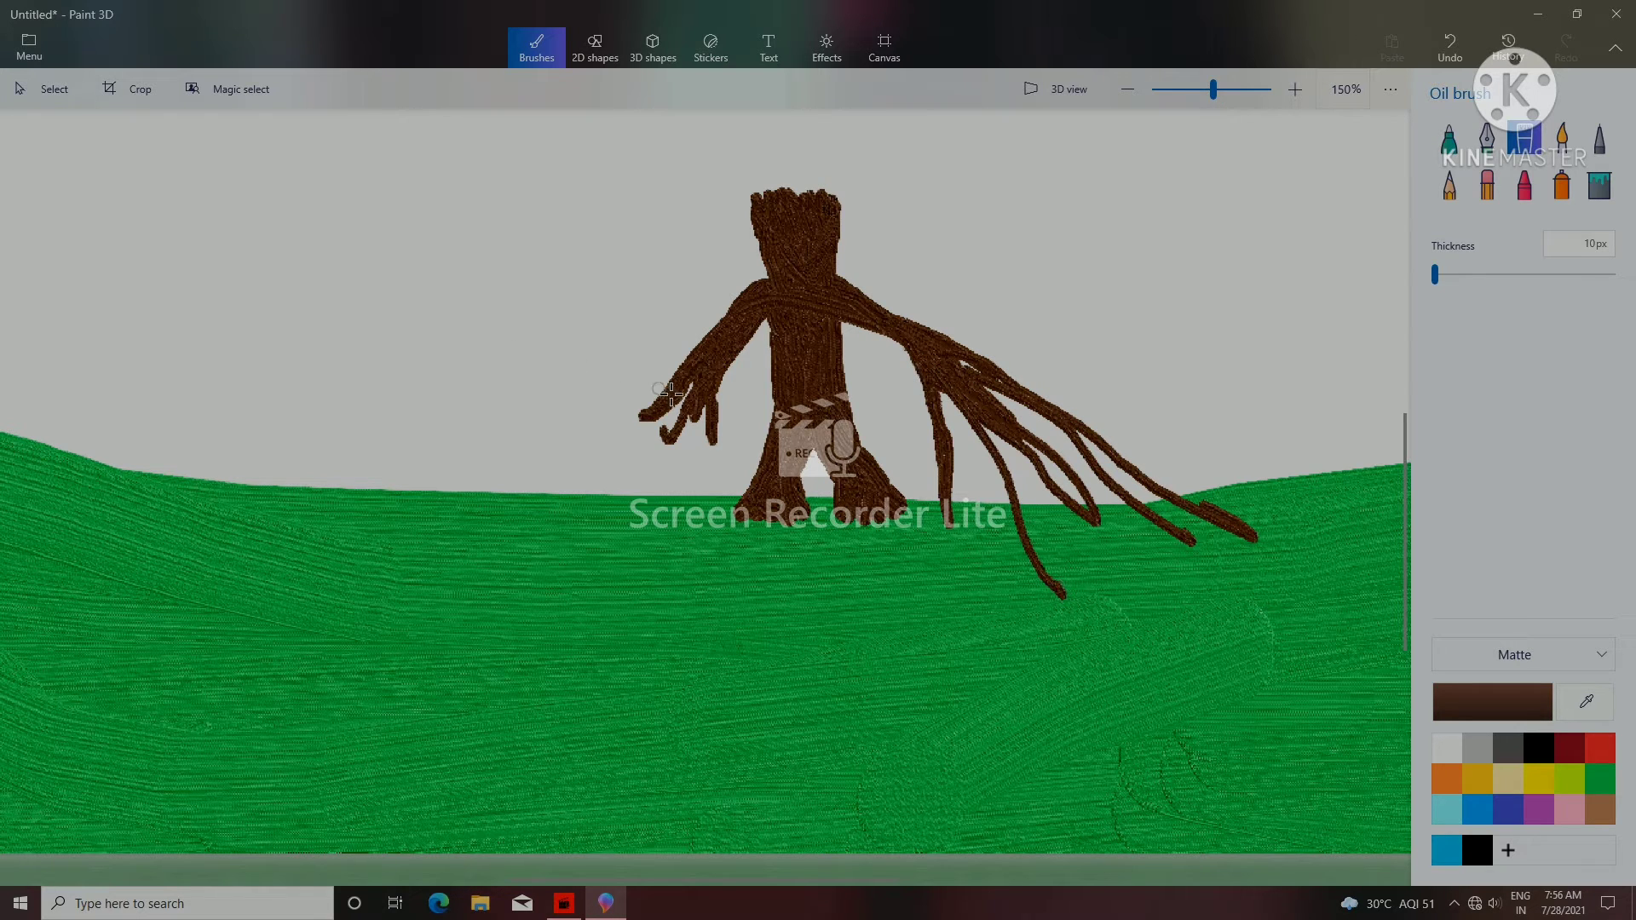
pyautogui.moveTo(670, 392)
pyautogui.mouseDown()
pyautogui.moveTo(536, 491)
pyautogui.moveTo(549, 546)
pyautogui.mouseUp()
pyautogui.moveTo(712, 392)
pyautogui.mouseDown()
pyautogui.moveTo(627, 554)
pyautogui.moveTo(694, 426)
pyautogui.moveTo(700, 600)
pyautogui.moveTo(538, 518)
pyautogui.moveTo(412, 564)
pyautogui.moveTo(488, 585)
pyautogui.moveTo(422, 597)
pyautogui.moveTo(416, 641)
pyautogui.moveTo(375, 550)
pyautogui.moveTo(343, 559)
pyautogui.mouseUp()
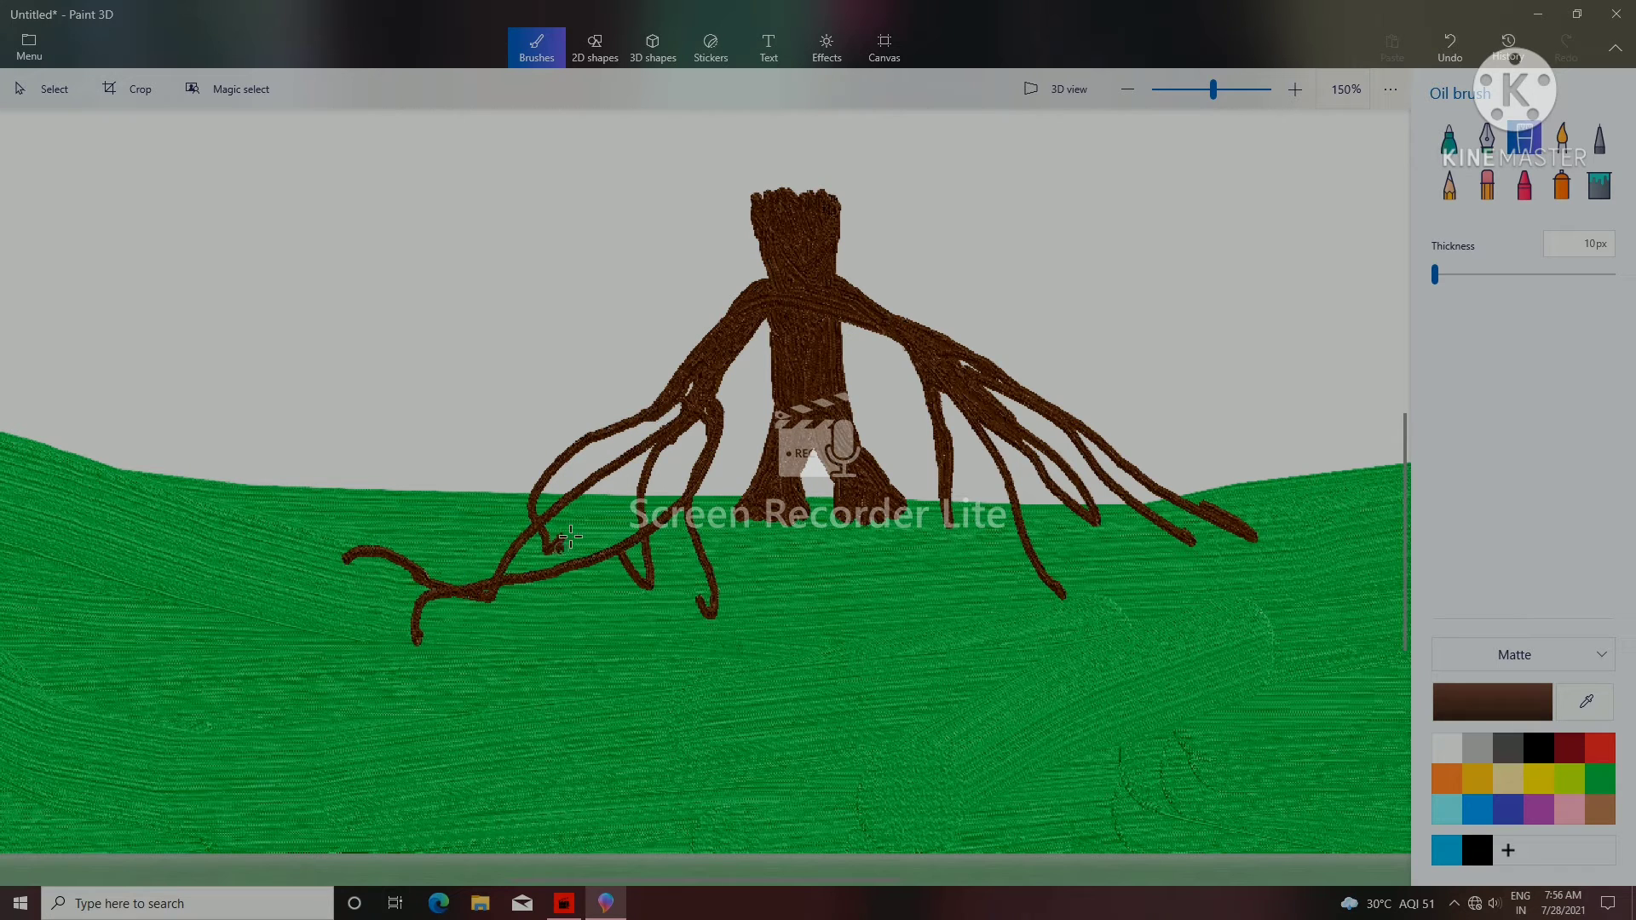
pyautogui.moveTo(570, 537); pyautogui.dragTo(585, 569)
pyautogui.moveTo(708, 612)
pyautogui.mouseDown()
pyautogui.moveTo(675, 596)
pyautogui.moveTo(658, 618)
pyautogui.mouseUp()
pyautogui.moveTo(841, 284)
pyautogui.mouseDown()
pyautogui.moveTo(989, 373)
pyautogui.moveTo(937, 350)
pyautogui.mouseUp()
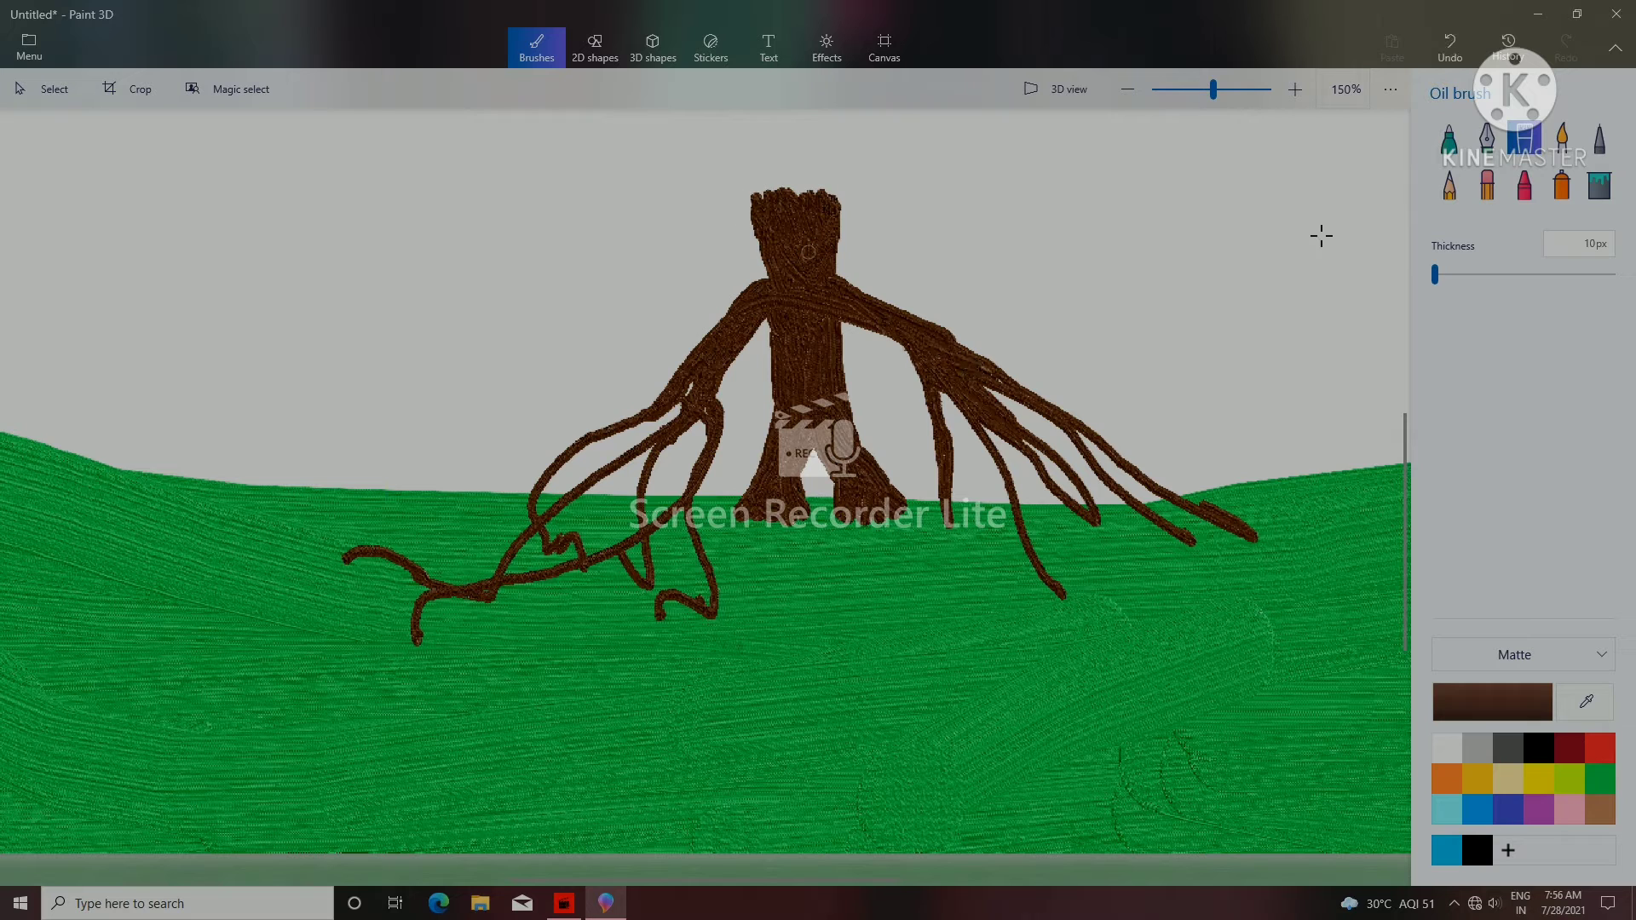
# - Draw two eyes and a mouth on the head with a 5 px black marker, adding white highlights to the eyes
pyautogui.click(1537, 750)
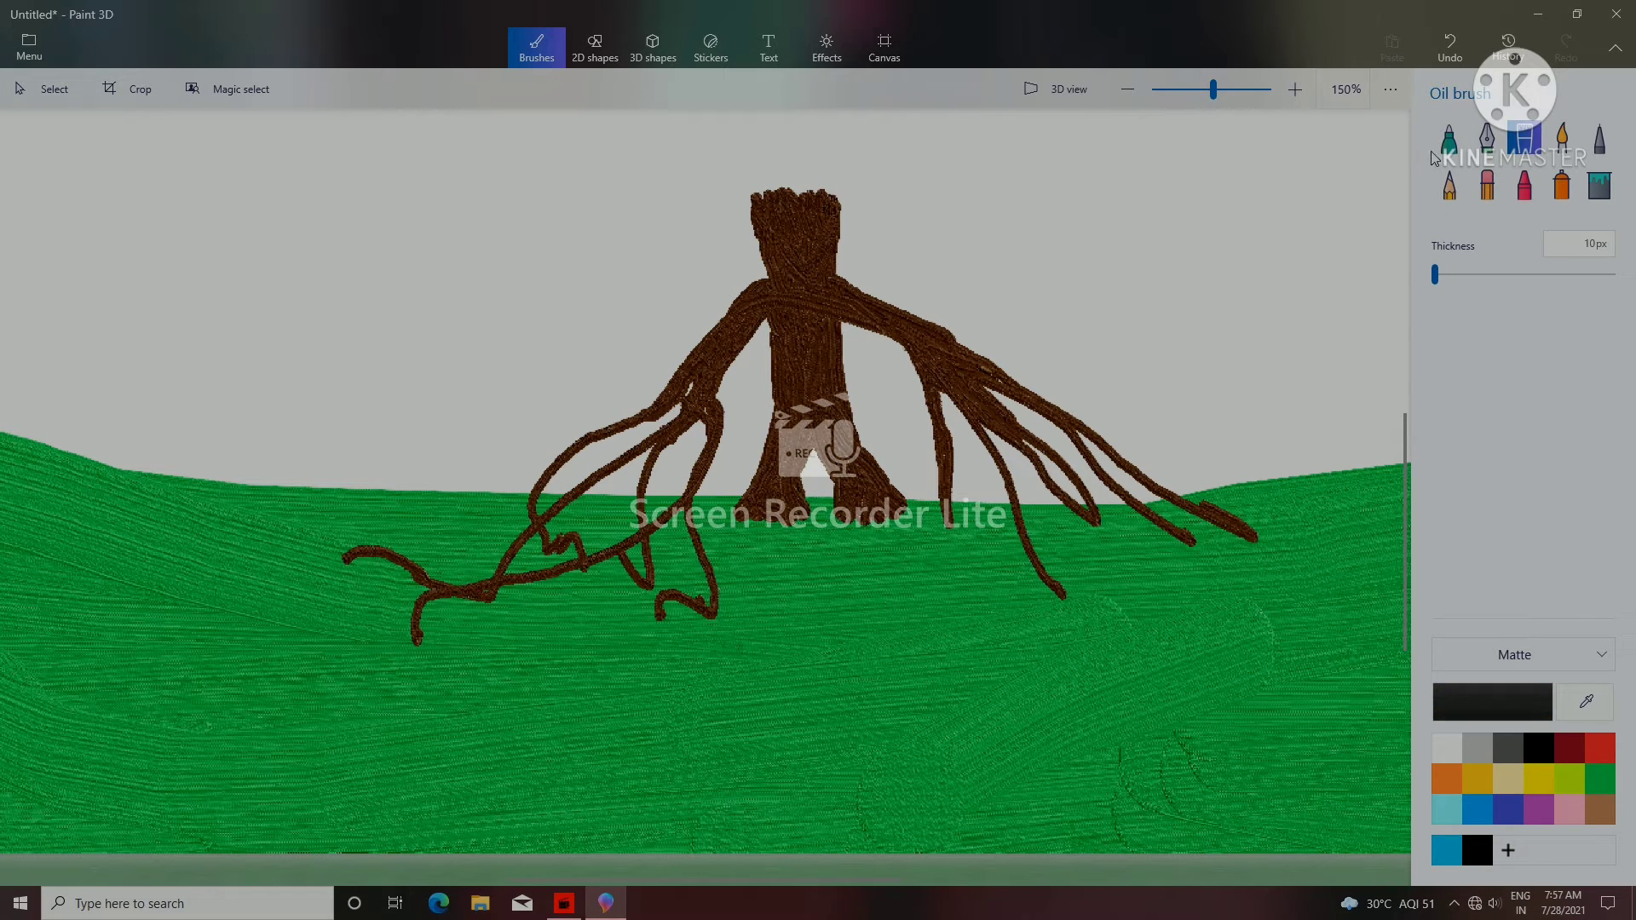
pyautogui.click(1458, 143)
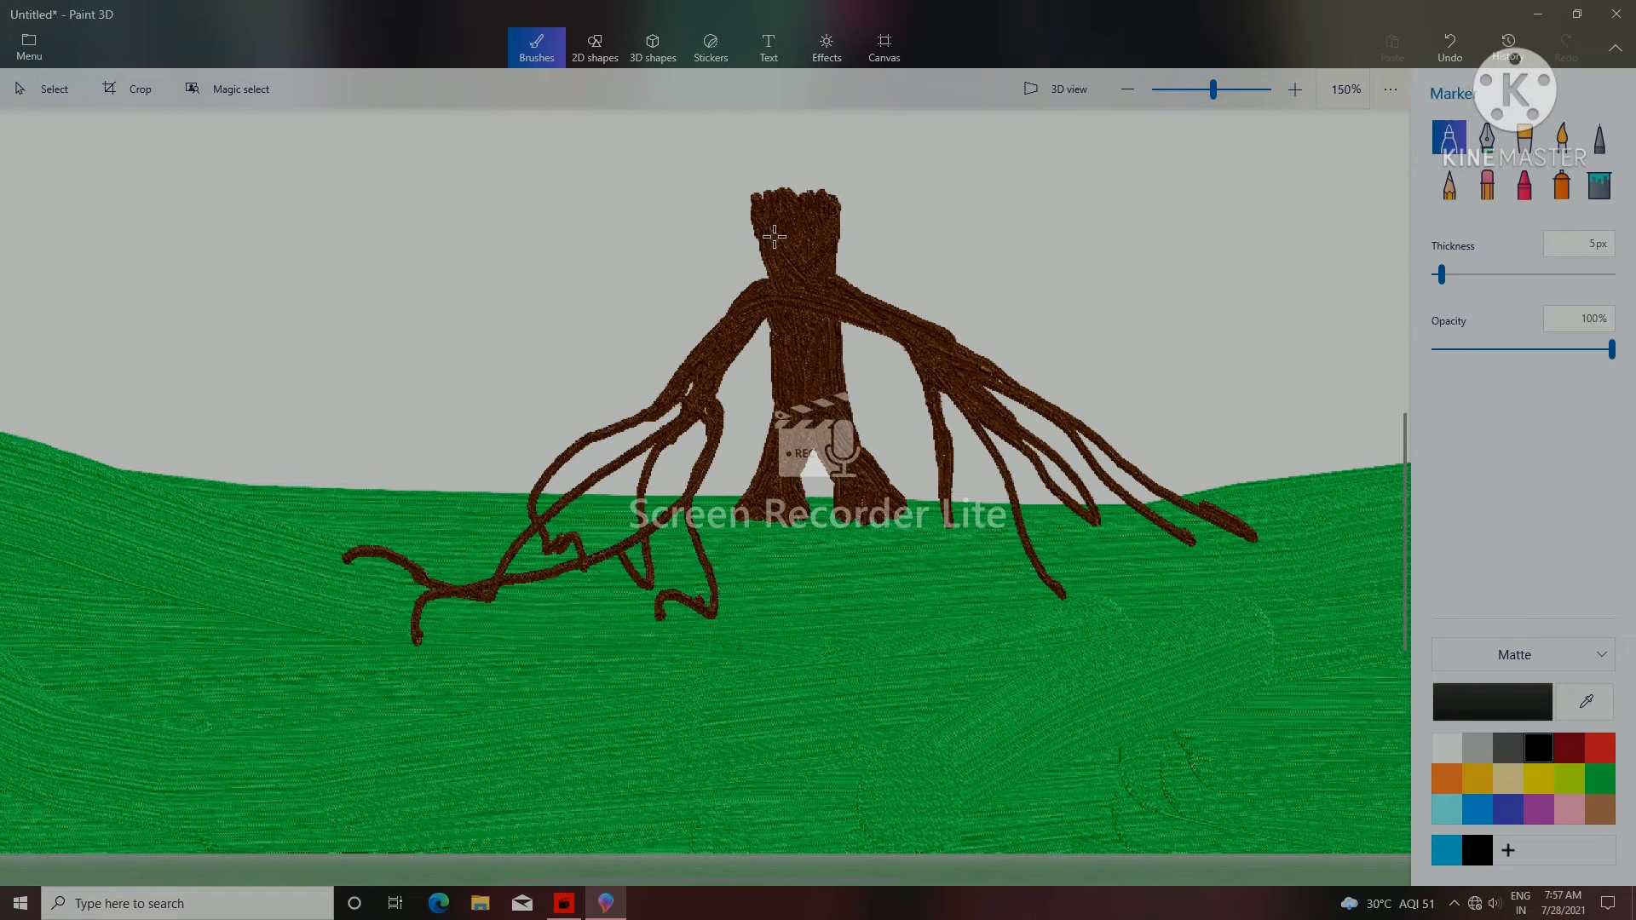
pyautogui.moveTo(774, 237)
pyautogui.mouseDown()
pyautogui.moveTo(823, 236)
pyautogui.moveTo(794, 265)
pyautogui.mouseUp()
pyautogui.click(1444, 754)
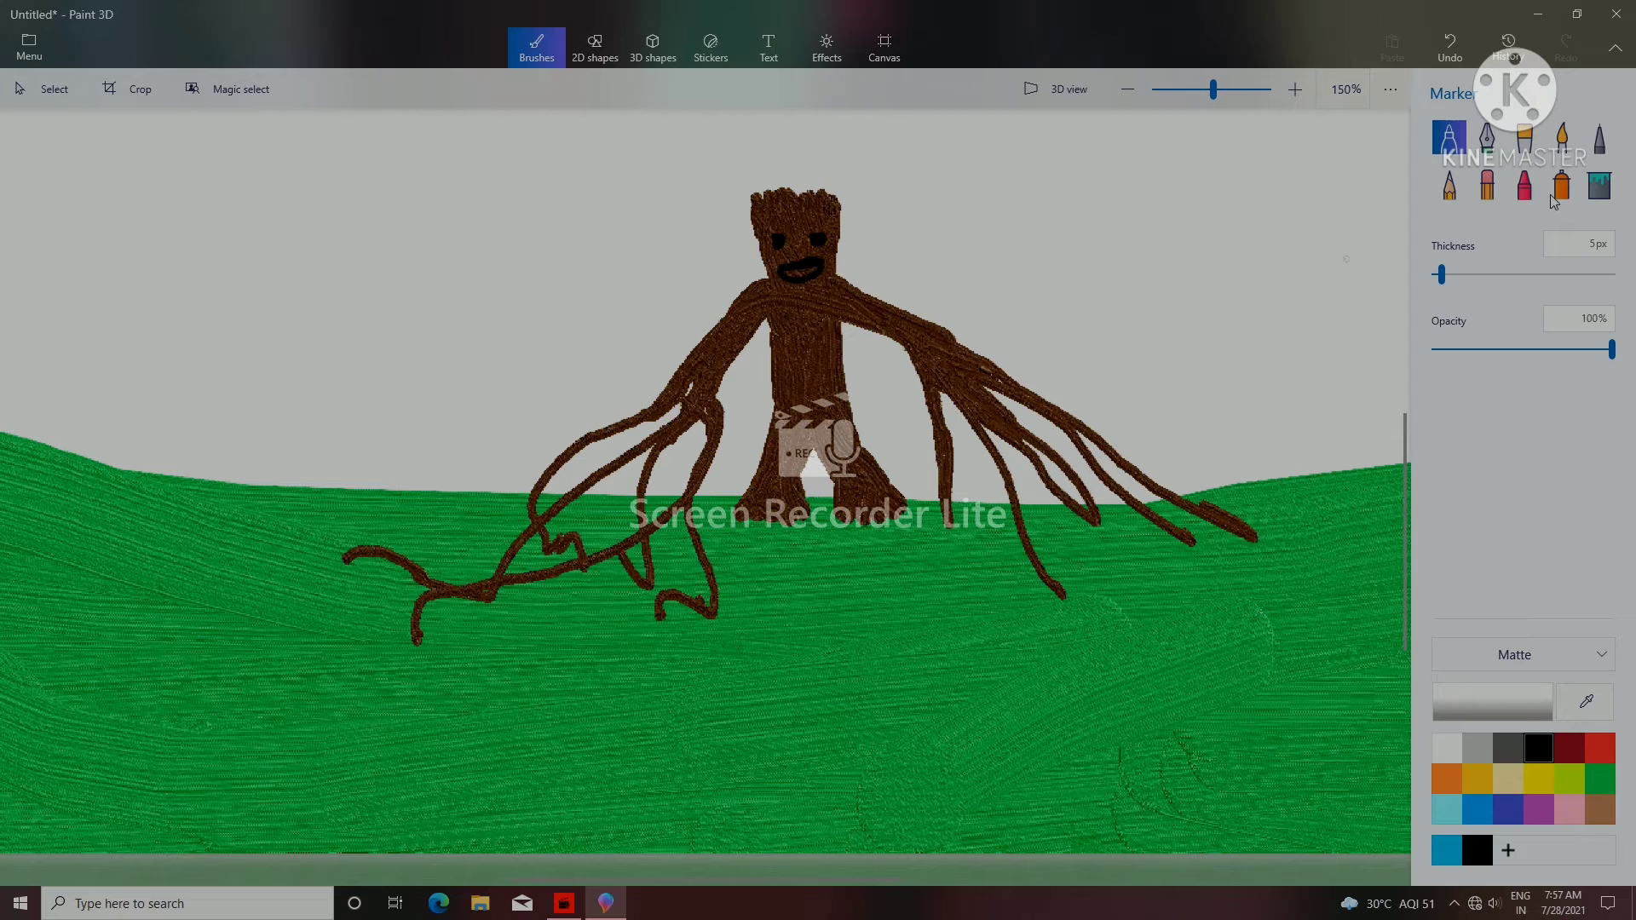
pyautogui.click(1539, 750)
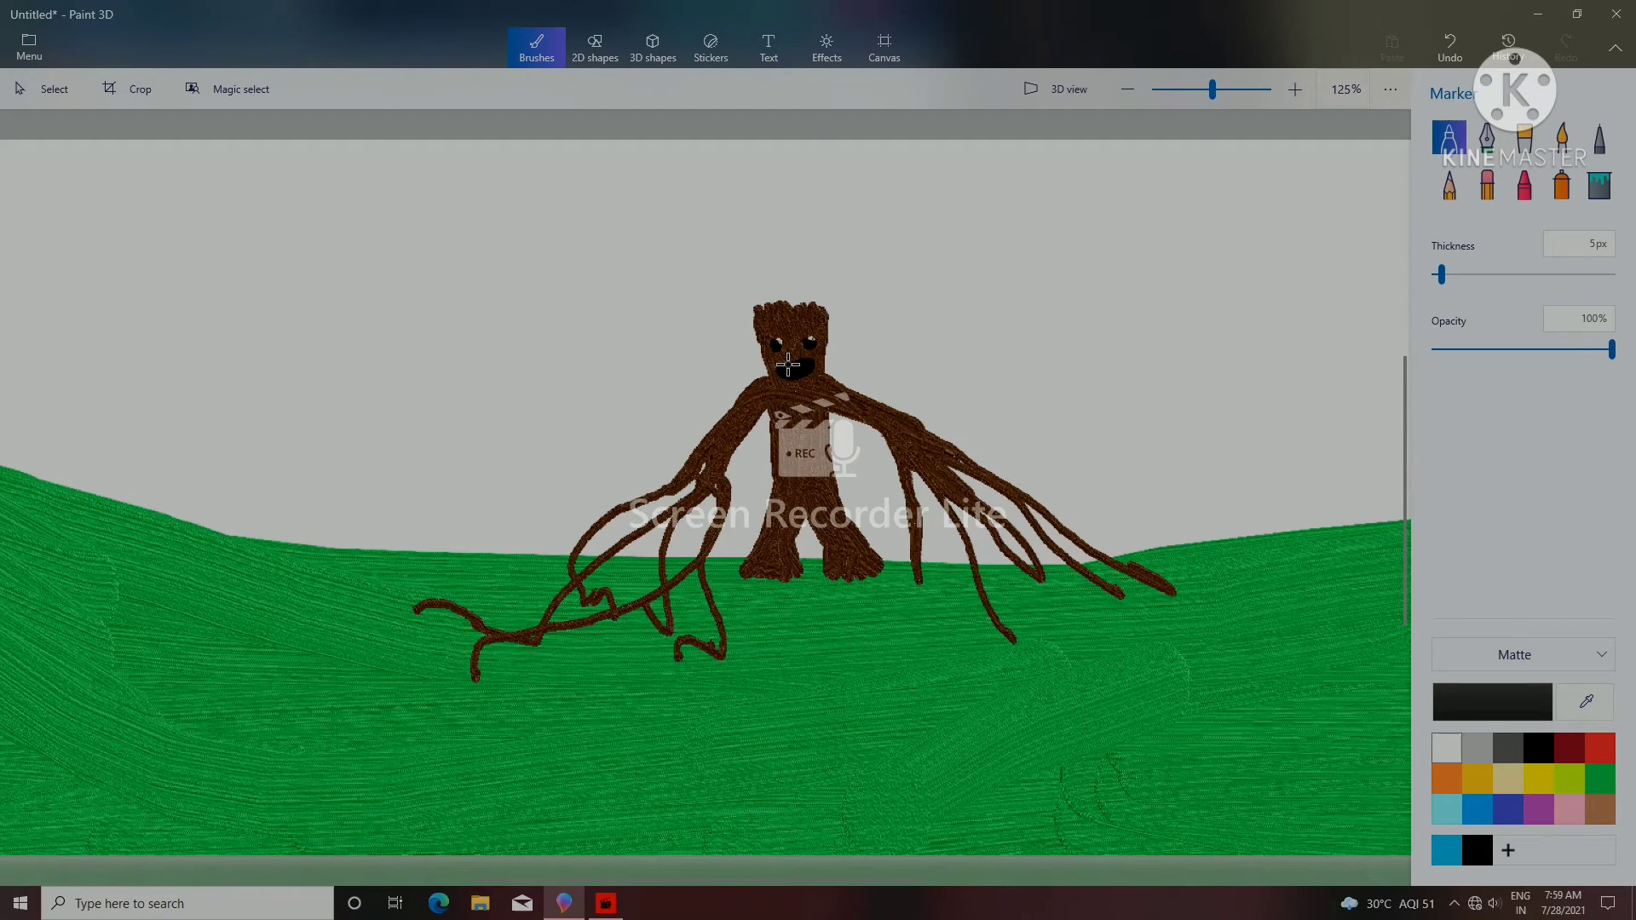
# - Mix a very dark brown, hex 321400, for the 10 px oil brush and paint a curved branch down from the left-hand arm
pyautogui.scroll(-3, 791, 365)
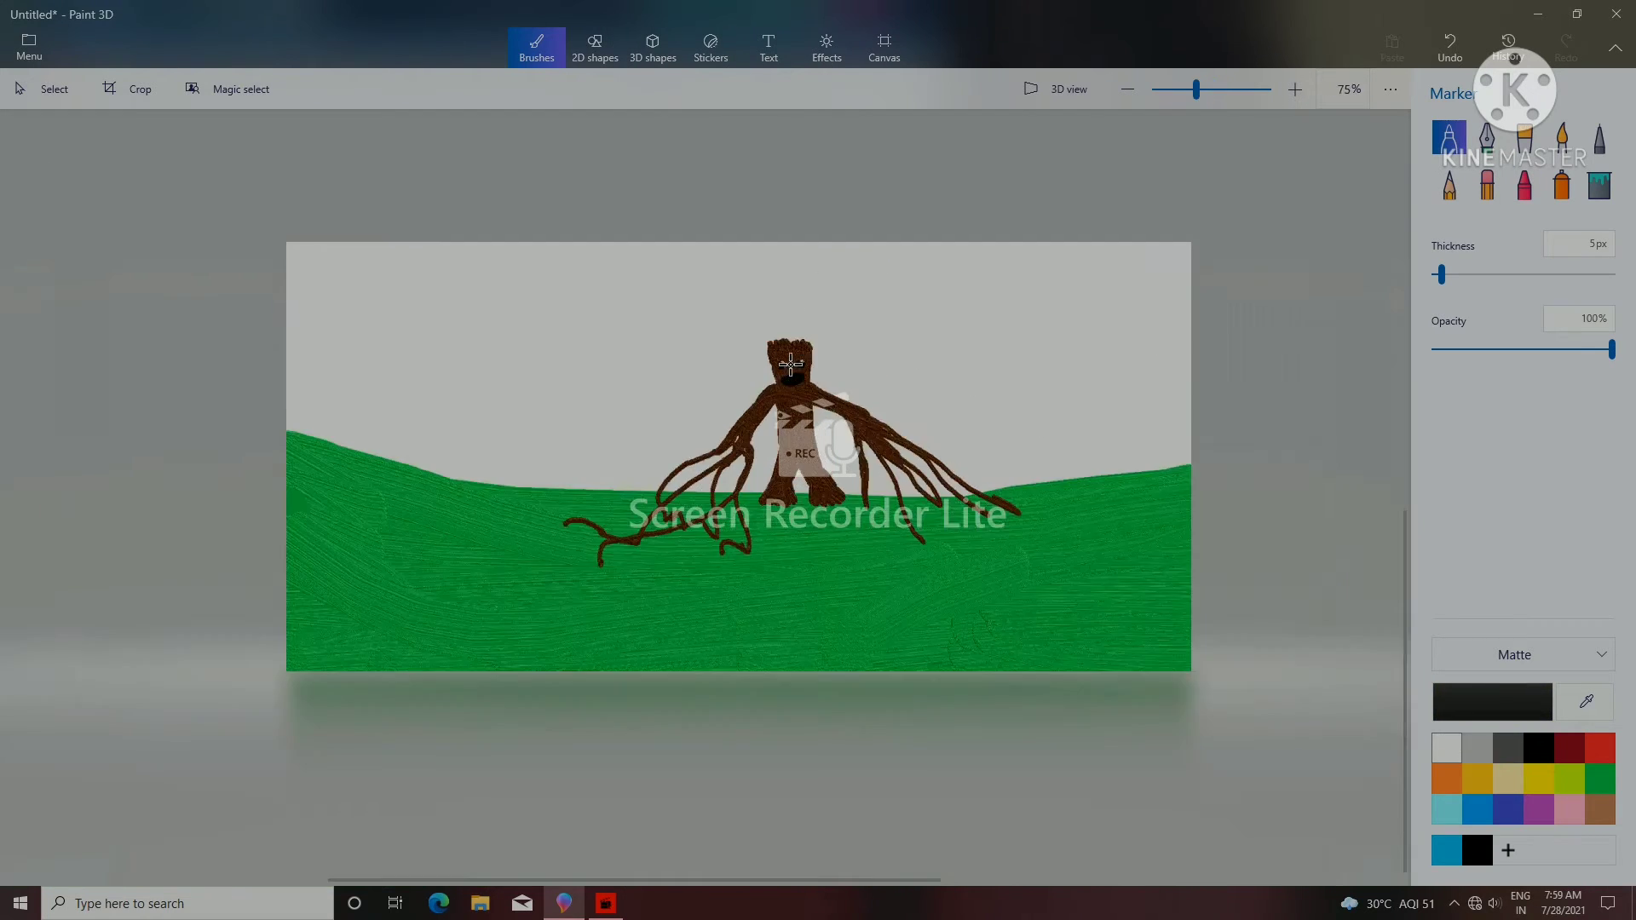
pyautogui.click(1525, 138)
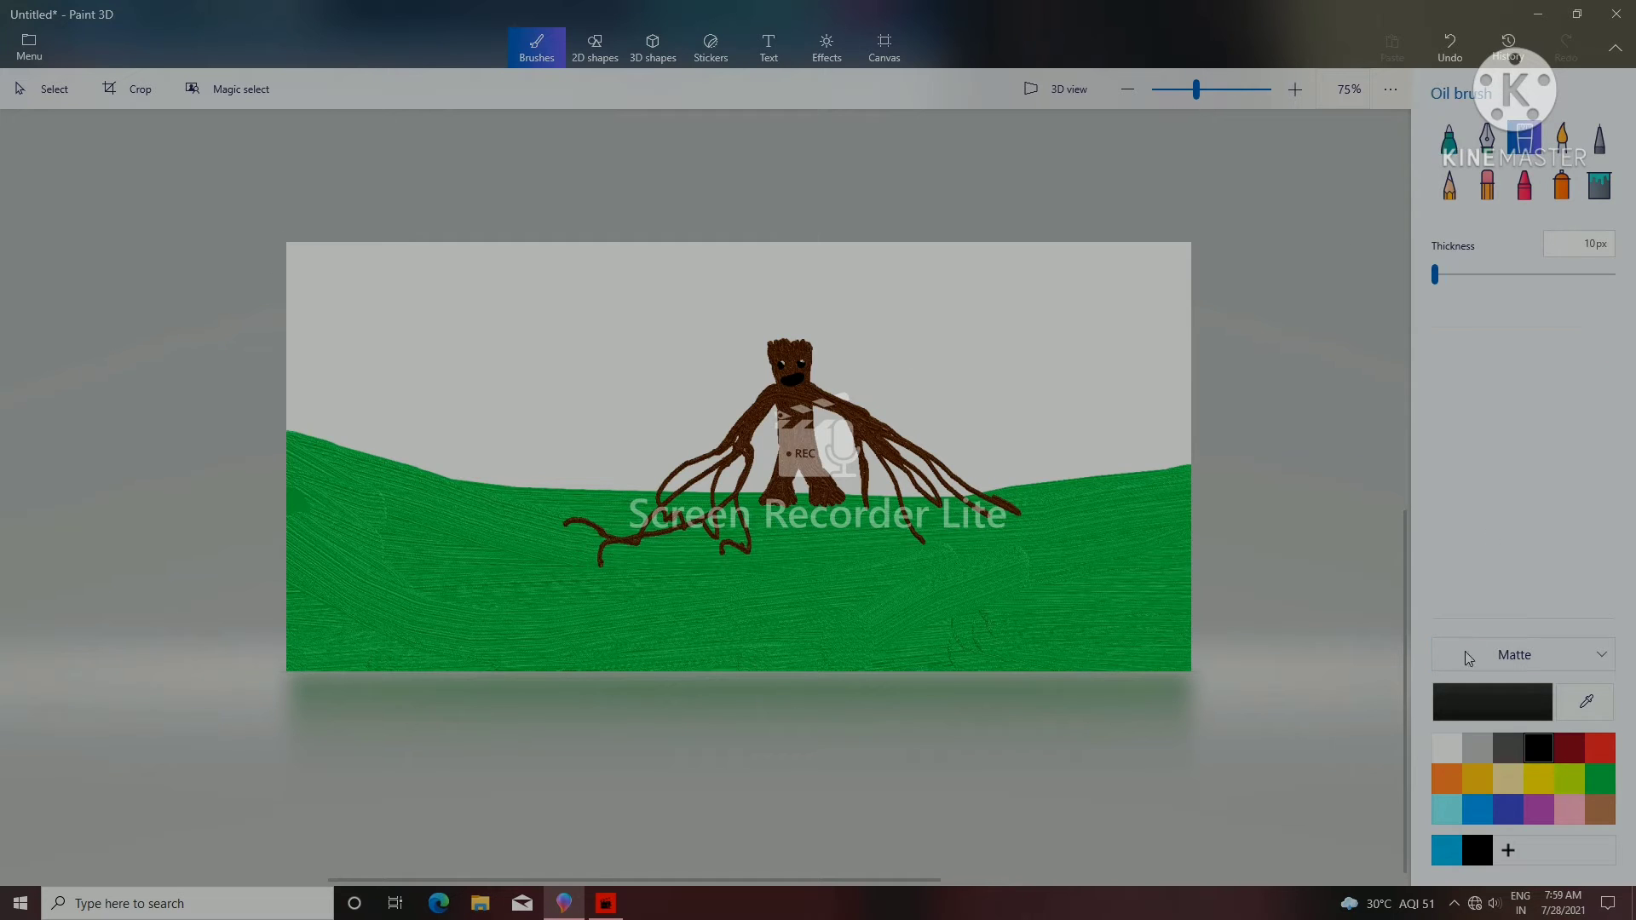
pyautogui.click(1451, 784)
pyautogui.click(1482, 692)
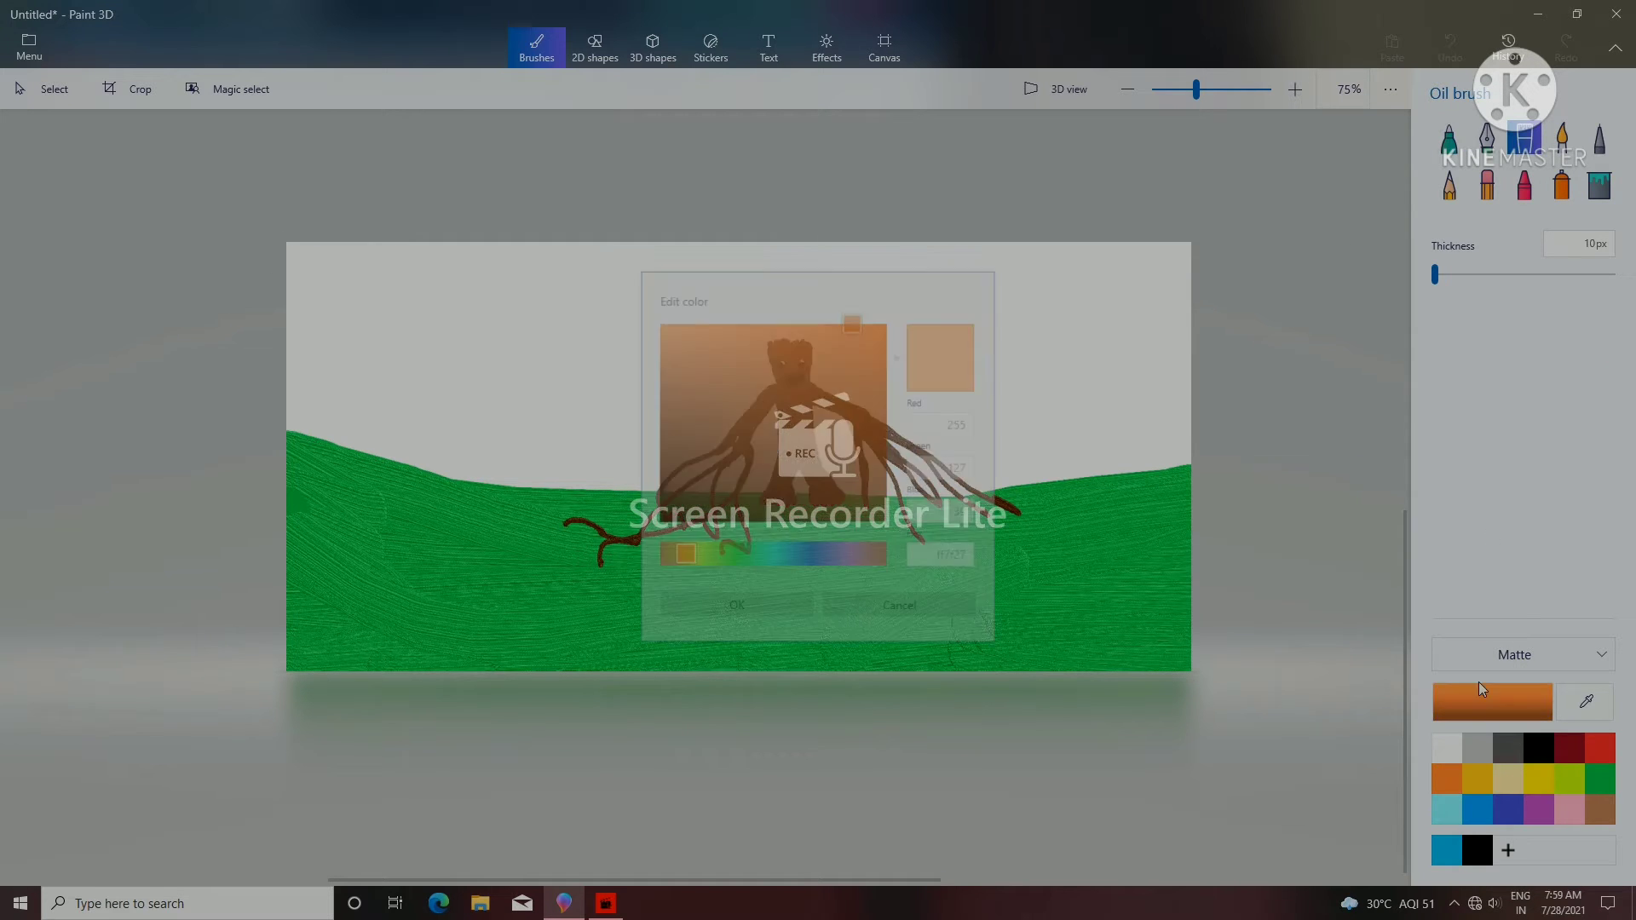
pyautogui.moveTo(873, 338)
pyautogui.mouseDown()
pyautogui.moveTo(912, 508)
pyautogui.moveTo(920, 448)
pyautogui.moveTo(986, 453)
pyautogui.moveTo(1002, 494)
pyautogui.mouseUp()
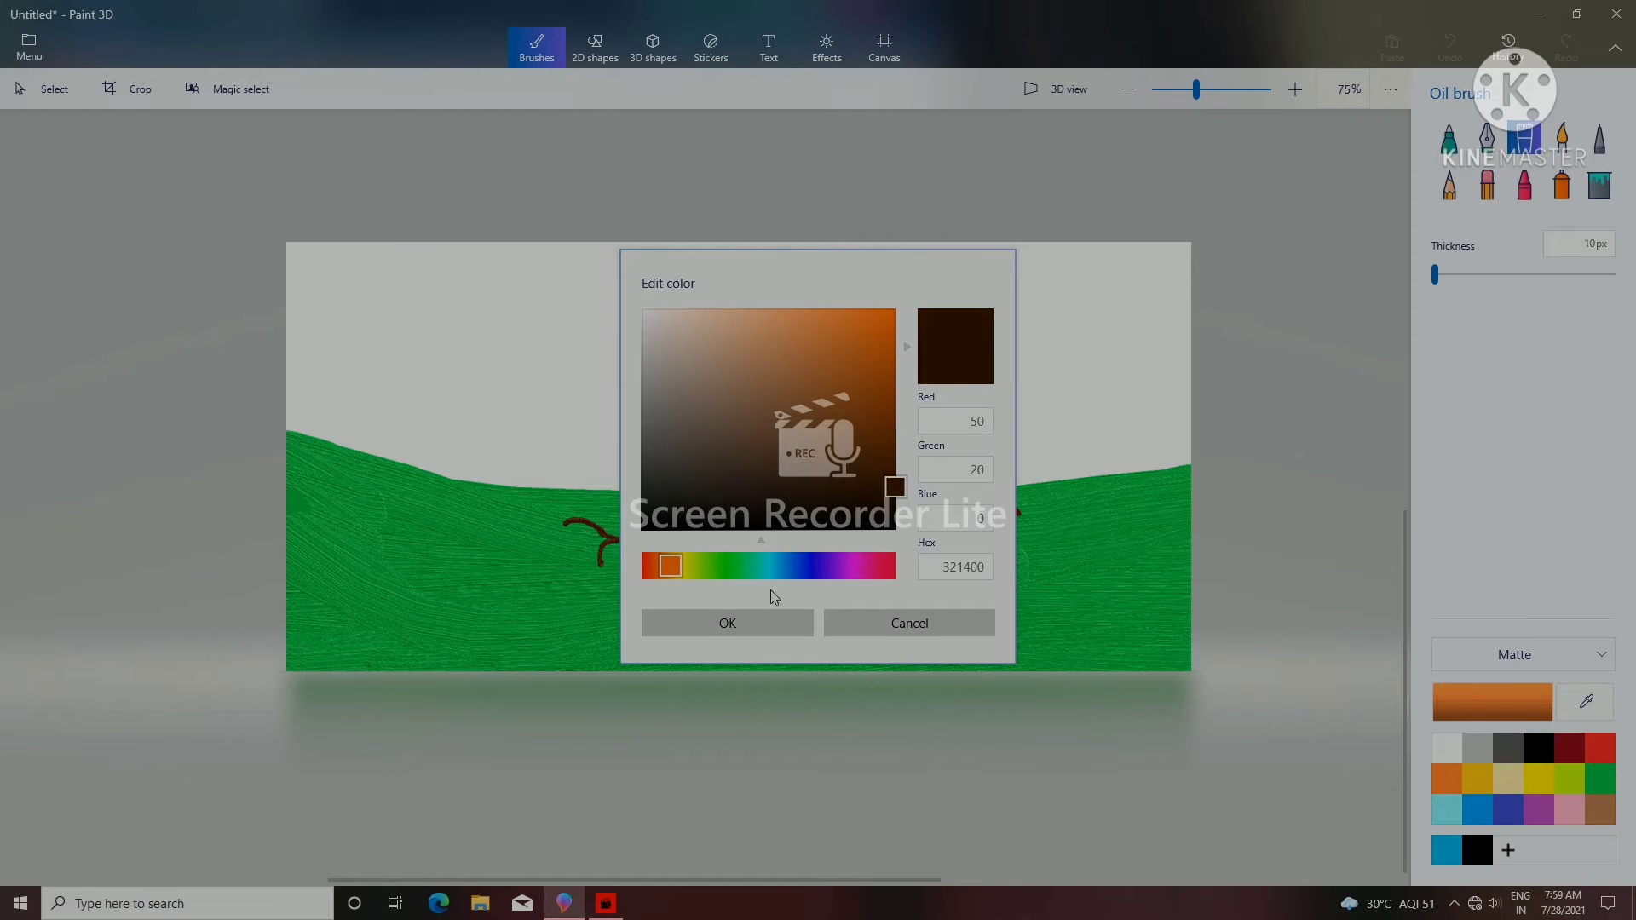
pyautogui.click(669, 622)
pyautogui.moveTo(750, 426); pyautogui.dragTo(686, 567)
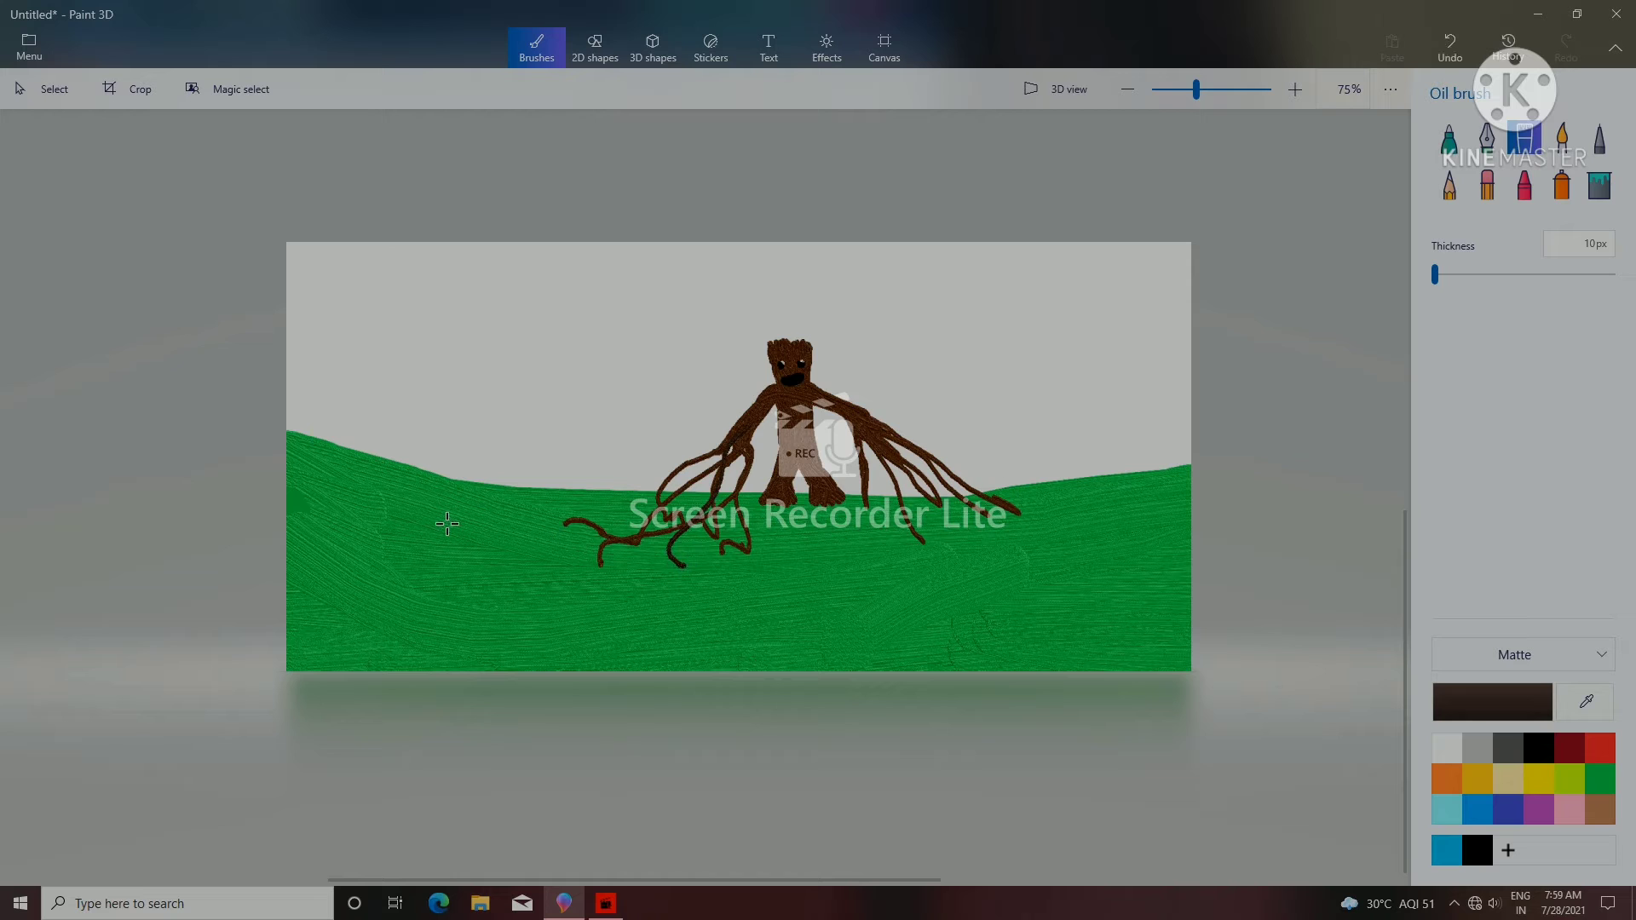
# - Lighten the brush colour to brown hex 562200 and touch up the figure's shoulders, left-hand branches and feet
pyautogui.click(1524, 701)
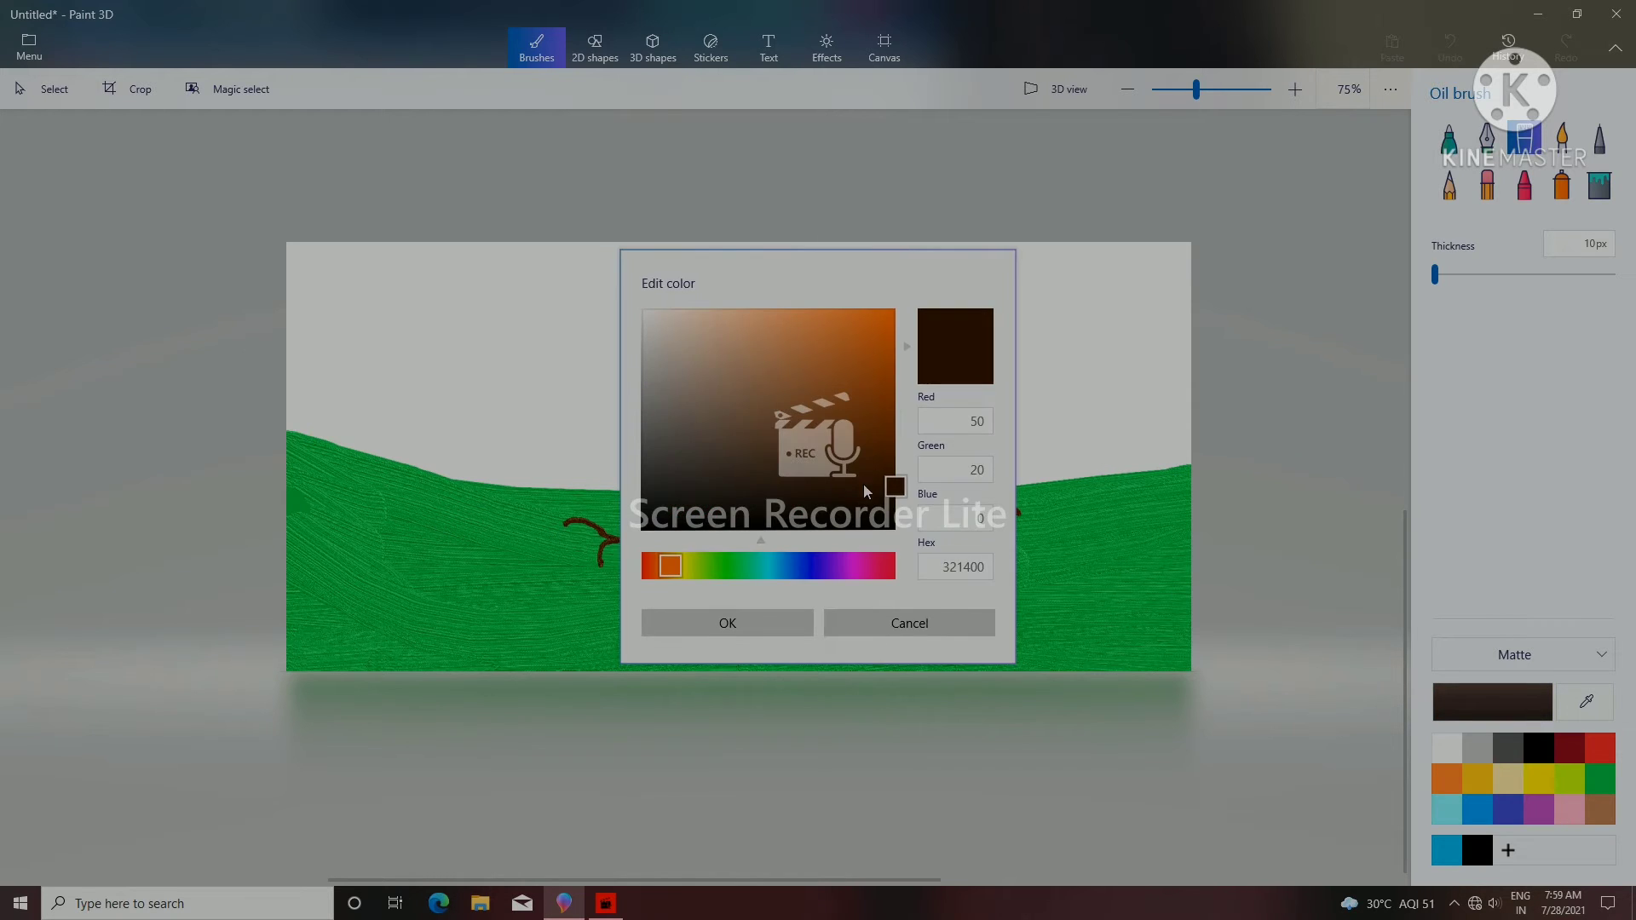
pyautogui.moveTo(897, 490); pyautogui.dragTo(896, 452)
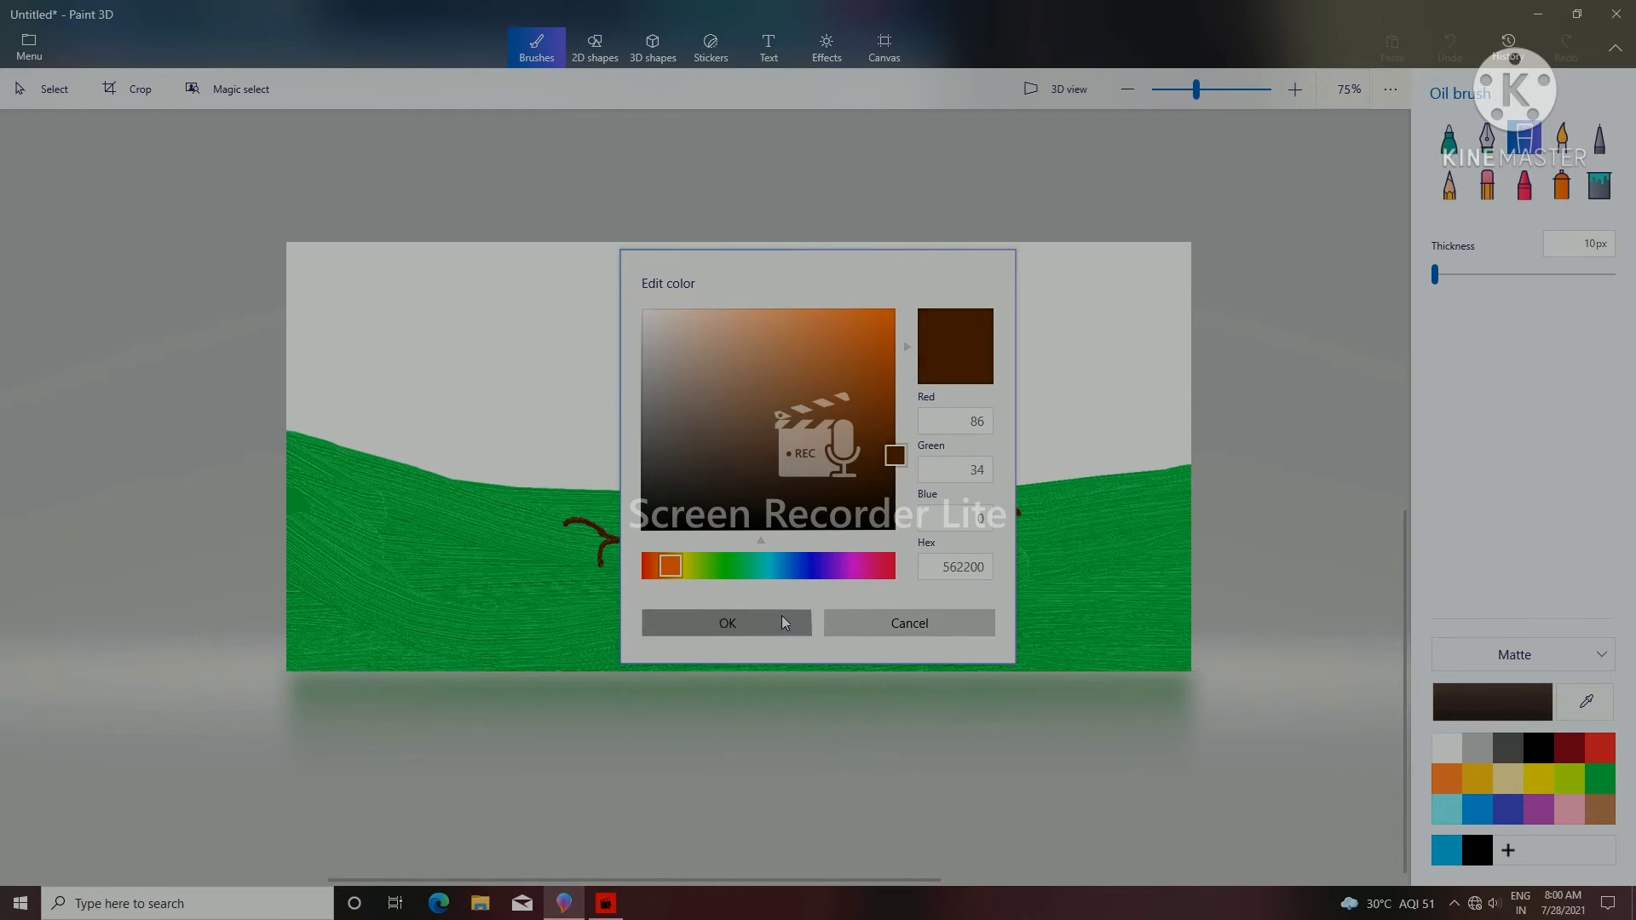
pyautogui.click(789, 612)
pyautogui.moveTo(793, 397); pyautogui.dragTo(766, 410)
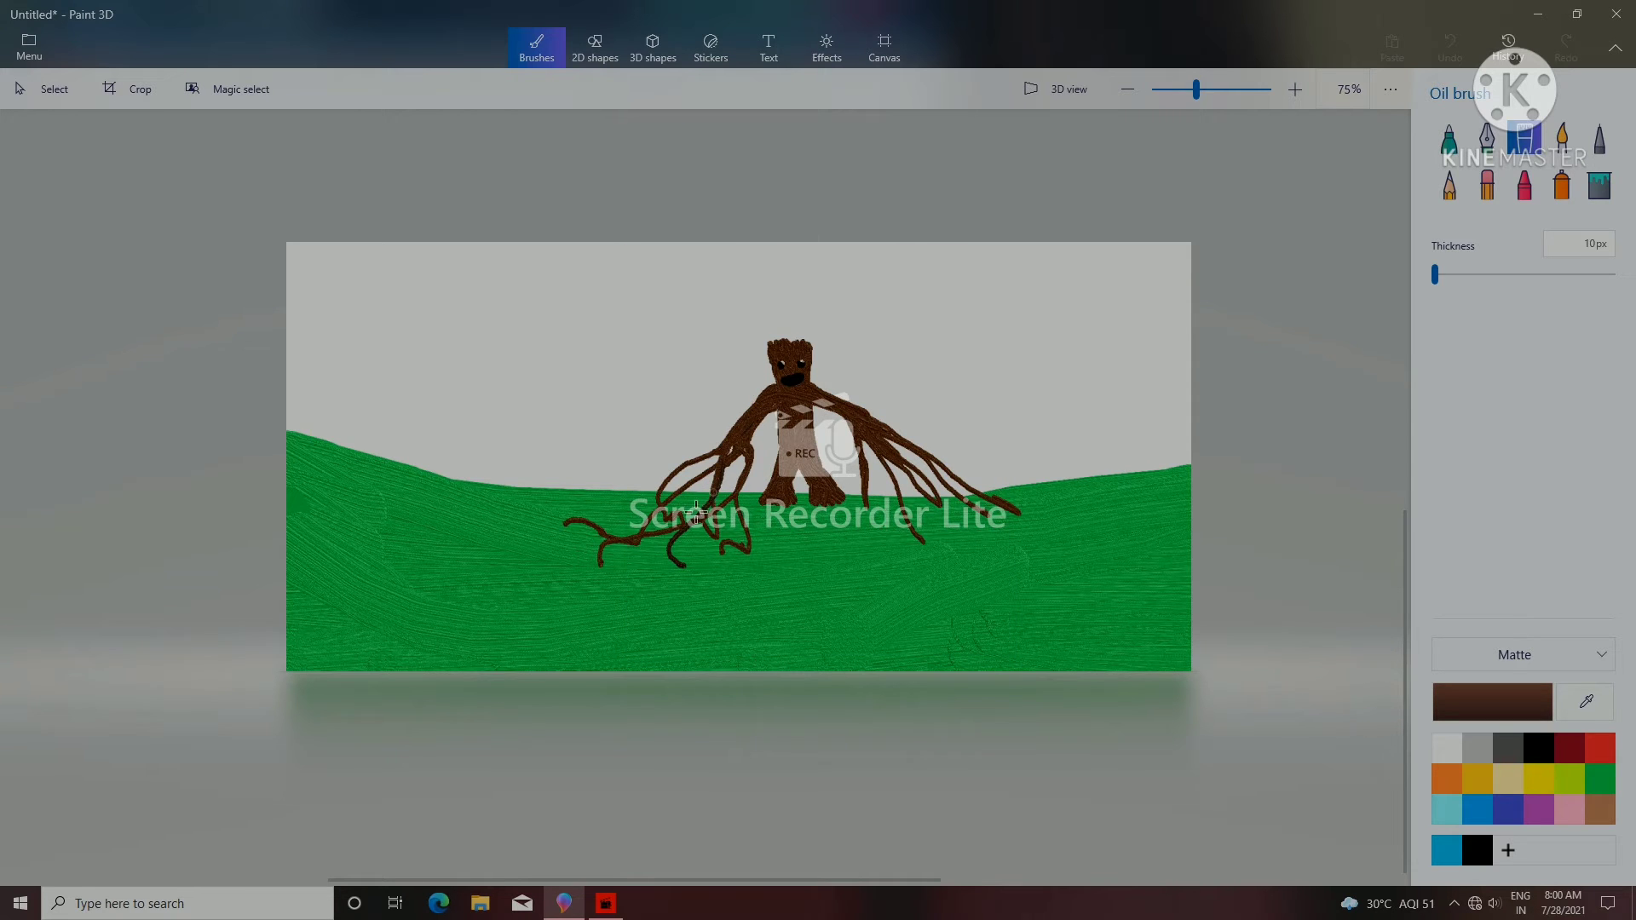
pyautogui.moveTo(696, 512); pyautogui.dragTo(765, 509)
pyautogui.moveTo(821, 498); pyautogui.dragTo(809, 503)
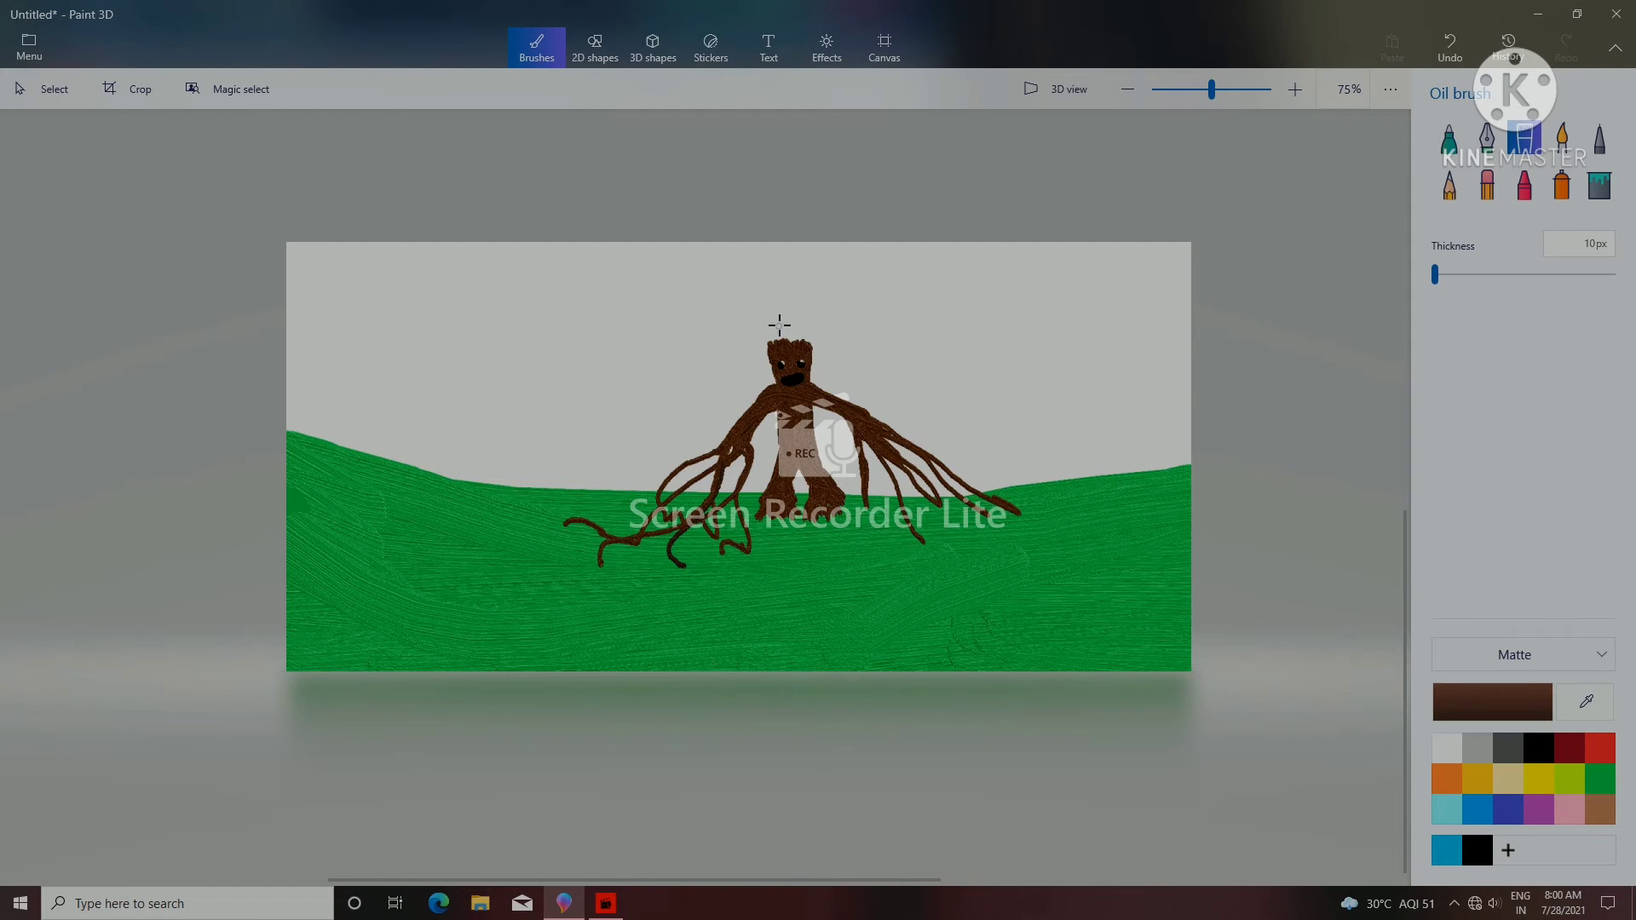
# - Paint taller brown spikes along the top of the figure's head with the 10 px oil brush
pyautogui.scroll(3, 779, 325)
pyautogui.scroll(2, 789, 335)
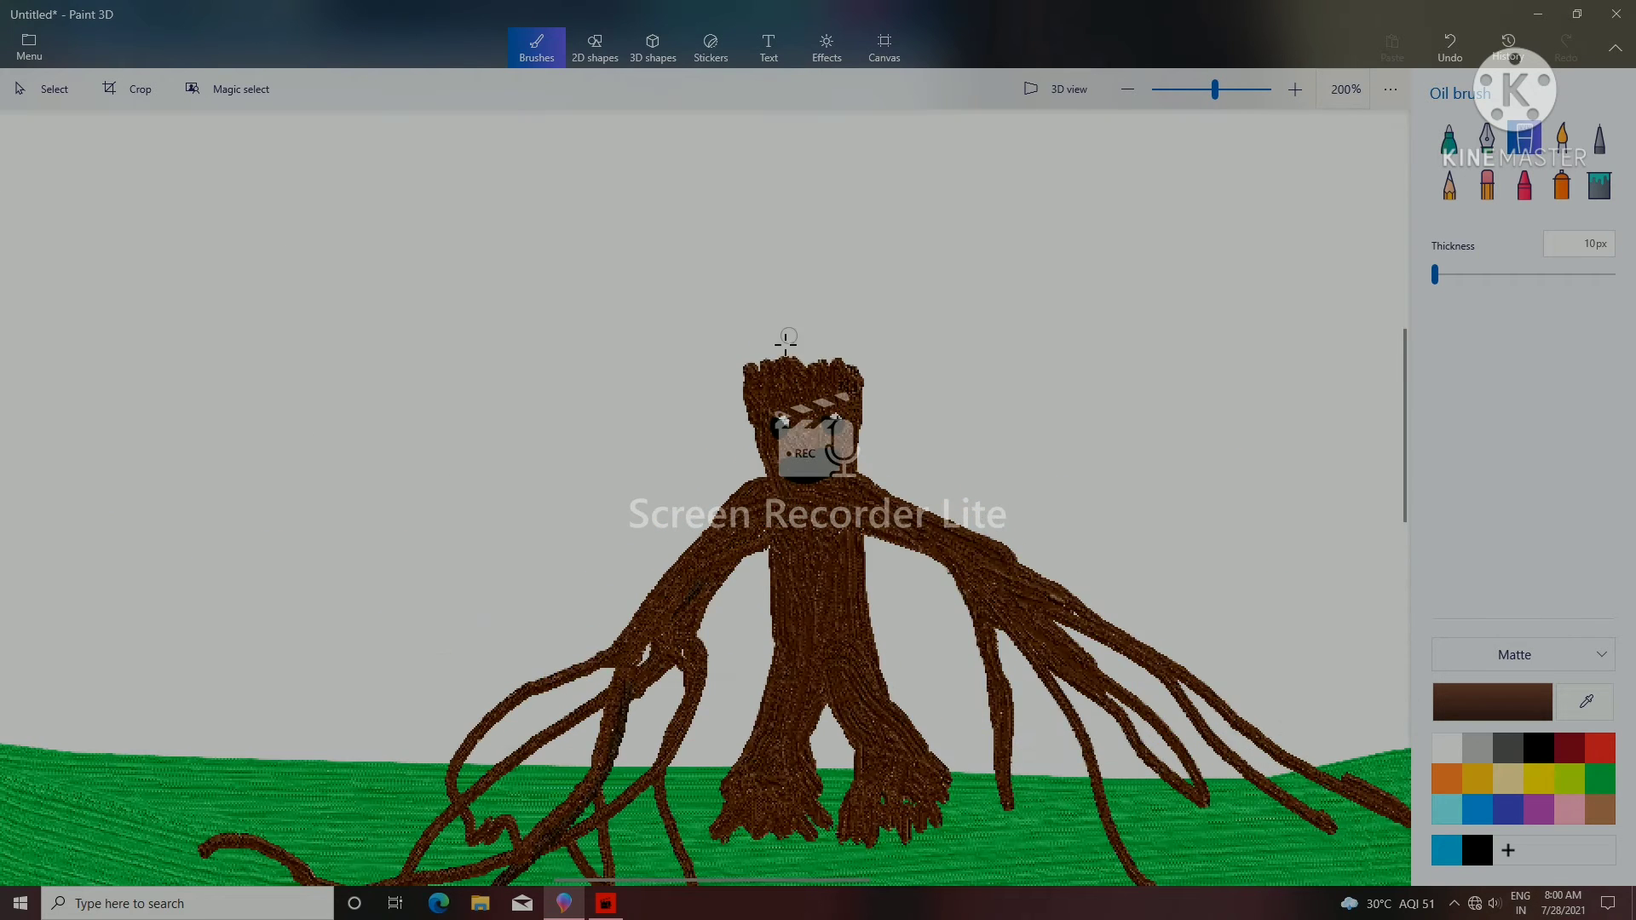
pyautogui.moveTo(746, 366)
pyautogui.mouseDown()
pyautogui.moveTo(802, 349)
pyautogui.moveTo(826, 377)
pyautogui.moveTo(854, 370)
pyautogui.moveTo(912, 406)
pyautogui.mouseUp()
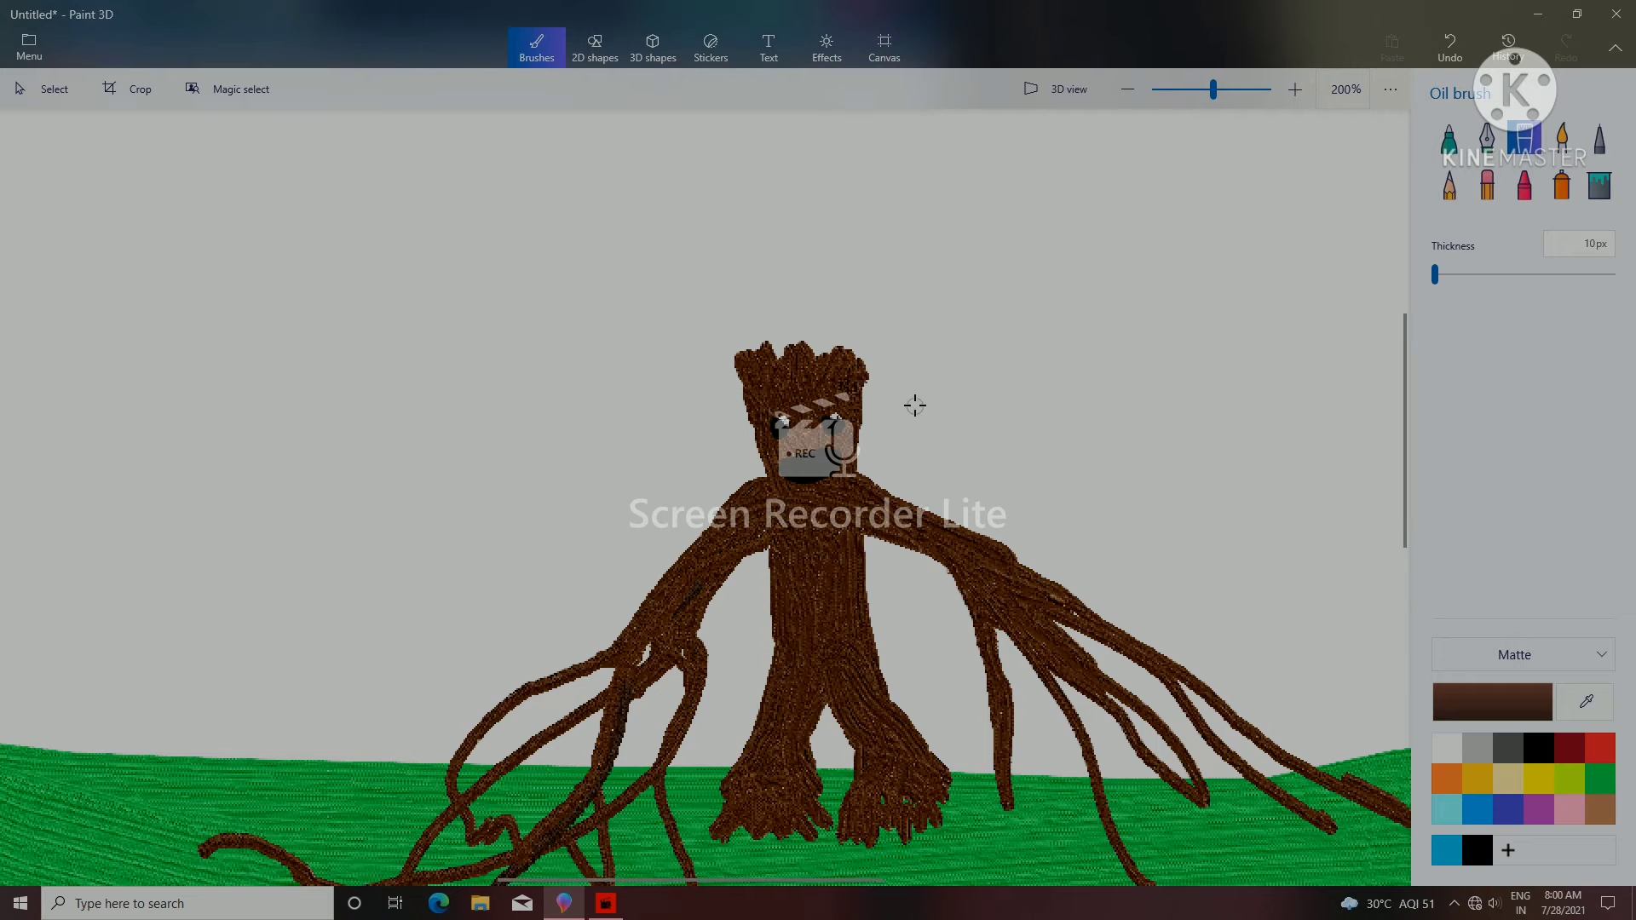
pyautogui.scroll(-4, 912, 406)
pyautogui.scroll(-1, 767, 393)
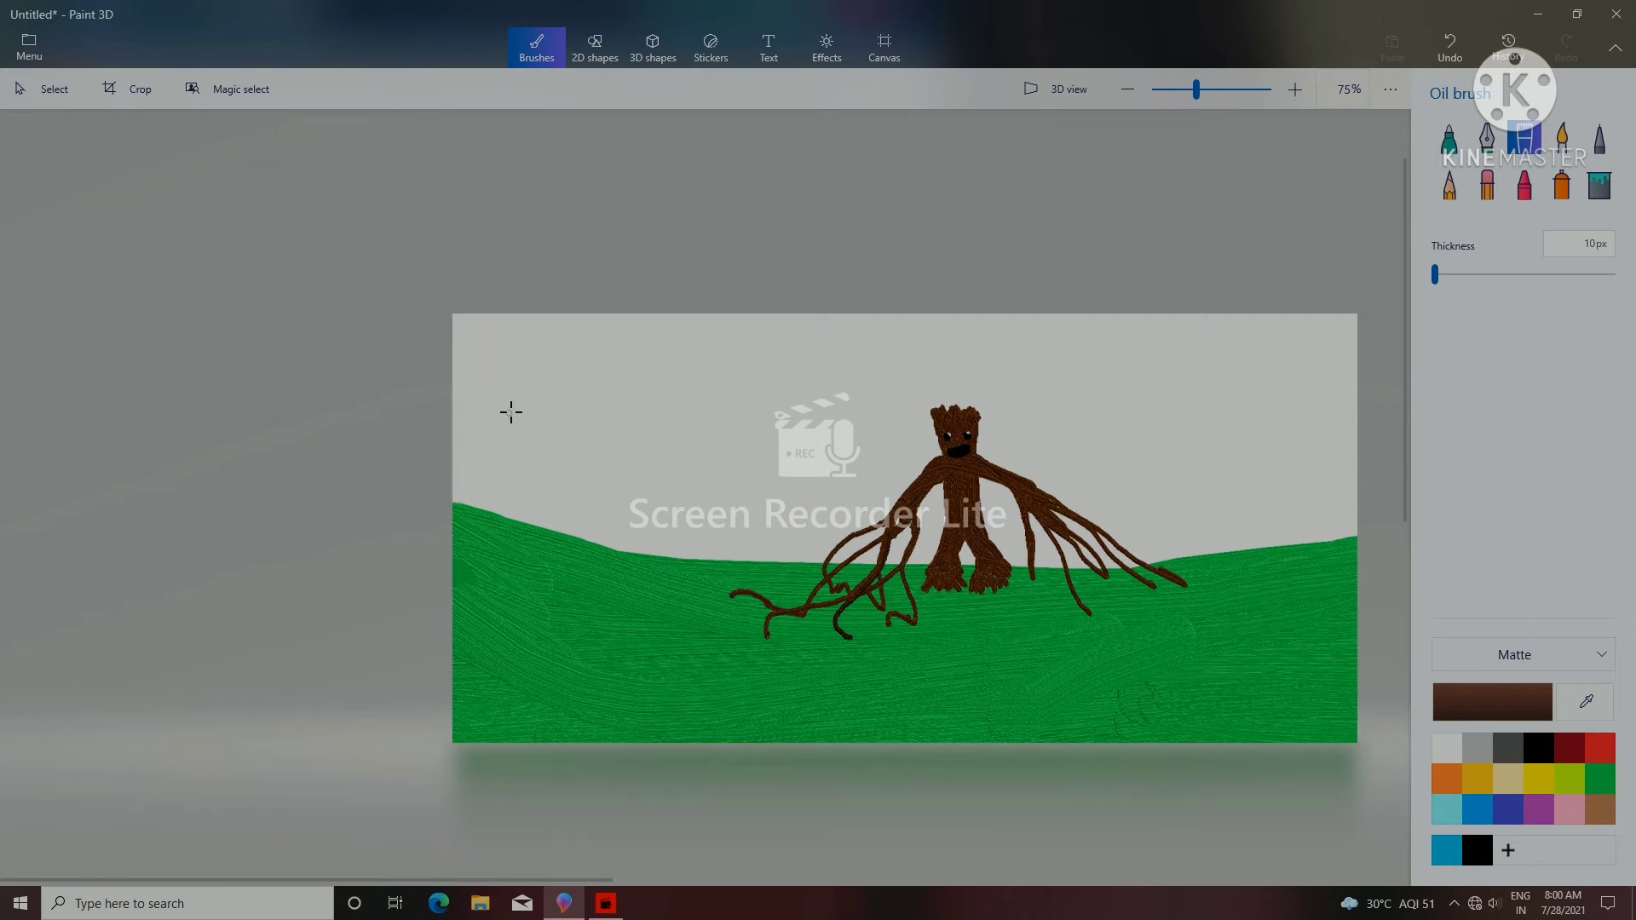
# - Paint curved brown roots across the left, lower middle and right of the green ground with the 10 px oil brush
pyautogui.moveTo(731, 601); pyautogui.dragTo(723, 611)
pyautogui.moveTo(592, 614)
pyautogui.mouseDown()
pyautogui.moveTo(561, 584)
pyautogui.moveTo(512, 601)
pyautogui.mouseUp()
pyautogui.moveTo(690, 657)
pyautogui.mouseDown()
pyautogui.moveTo(572, 587)
pyautogui.moveTo(601, 699)
pyautogui.mouseUp()
pyautogui.moveTo(732, 703)
pyautogui.mouseDown()
pyautogui.moveTo(844, 677)
pyautogui.moveTo(995, 712)
pyautogui.moveTo(1146, 710)
pyautogui.moveTo(1130, 681)
pyautogui.mouseUp()
pyautogui.moveTo(948, 646)
pyautogui.mouseDown()
pyautogui.moveTo(1113, 688)
pyautogui.moveTo(1268, 665)
pyautogui.moveTo(1306, 597)
pyautogui.moveTo(1357, 594)
pyautogui.mouseUp()
pyautogui.moveTo(1234, 618)
pyautogui.mouseDown()
pyautogui.moveTo(1264, 578)
pyautogui.moveTo(1309, 573)
pyautogui.mouseUp()
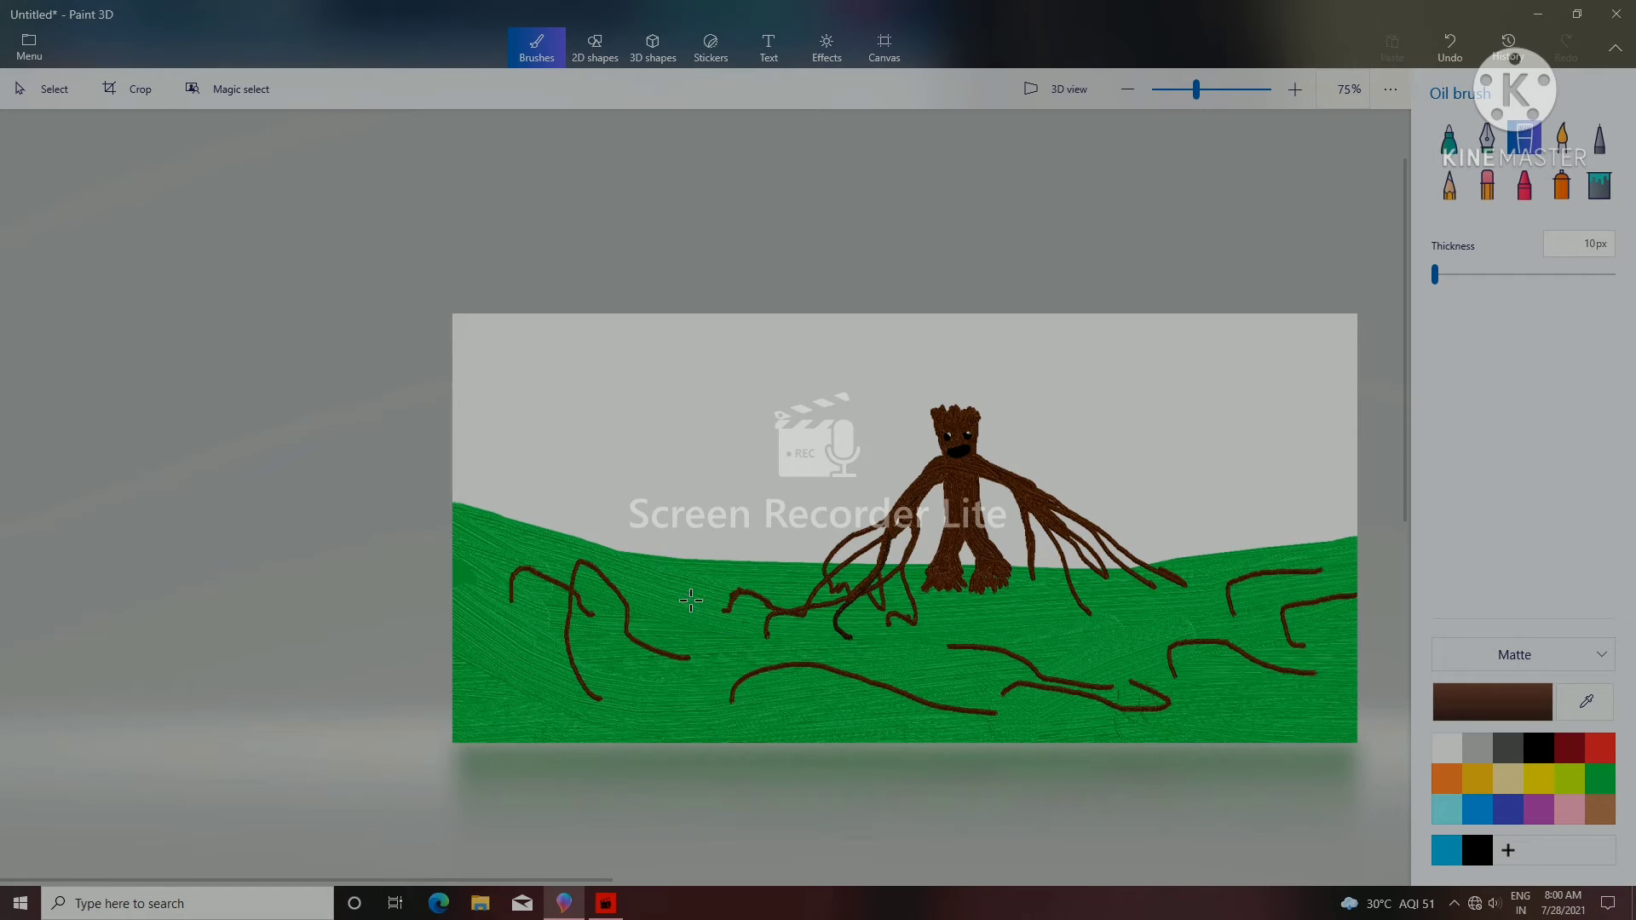
# - Paint tall arching brown roots rising above the hill on the left and lower arches across the foreground
pyautogui.moveTo(682, 596)
pyautogui.mouseDown()
pyautogui.moveTo(606, 496)
pyautogui.moveTo(506, 556)
pyautogui.moveTo(474, 529)
pyautogui.moveTo(513, 429)
pyautogui.moveTo(531, 479)
pyautogui.moveTo(499, 624)
pyautogui.mouseUp()
pyautogui.moveTo(537, 686)
pyautogui.mouseDown()
pyautogui.moveTo(647, 474)
pyautogui.moveTo(705, 482)
pyautogui.mouseUp()
pyautogui.moveTo(699, 582)
pyautogui.mouseDown()
pyautogui.moveTo(697, 633)
pyautogui.moveTo(753, 450)
pyautogui.moveTo(772, 635)
pyautogui.mouseUp()
pyautogui.moveTo(708, 686); pyautogui.dragTo(579, 516)
pyautogui.moveTo(582, 699); pyautogui.dragTo(587, 709)
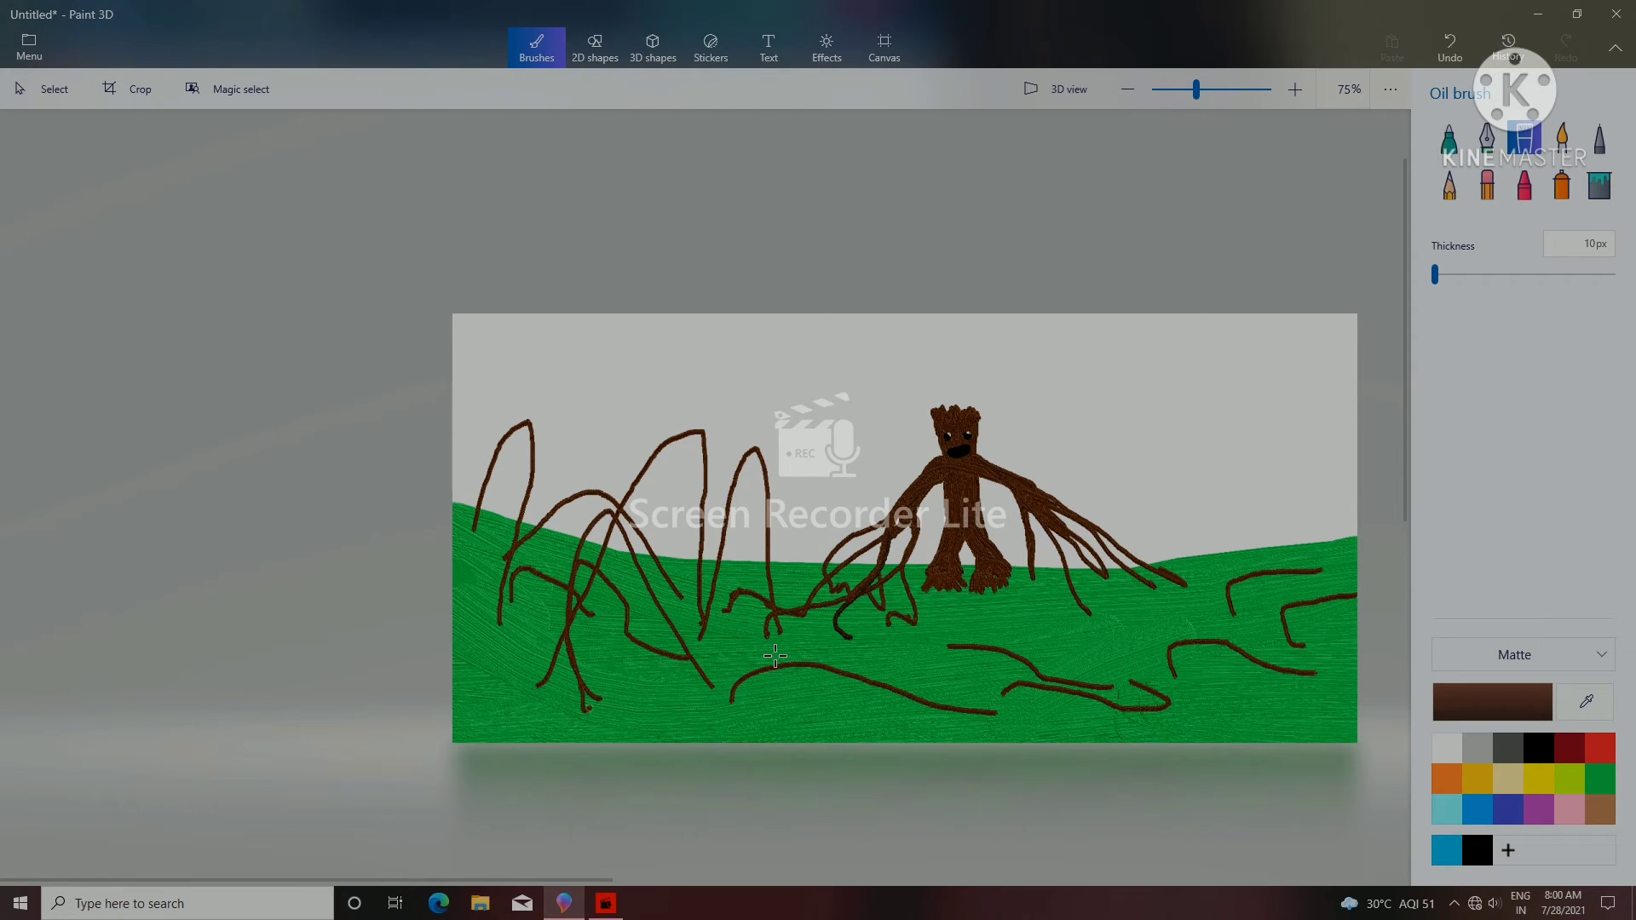
pyautogui.moveTo(716, 707)
pyautogui.mouseDown()
pyautogui.moveTo(878, 737)
pyautogui.moveTo(1035, 691)
pyautogui.moveTo(1065, 737)
pyautogui.moveTo(1171, 660)
pyautogui.moveTo(1291, 733)
pyautogui.mouseUp()
# - Thicken the branches of both arms with extra brown strokes, from the left-hand tips to the right-hand strands
pyautogui.moveTo(848, 641); pyautogui.dragTo(838, 635)
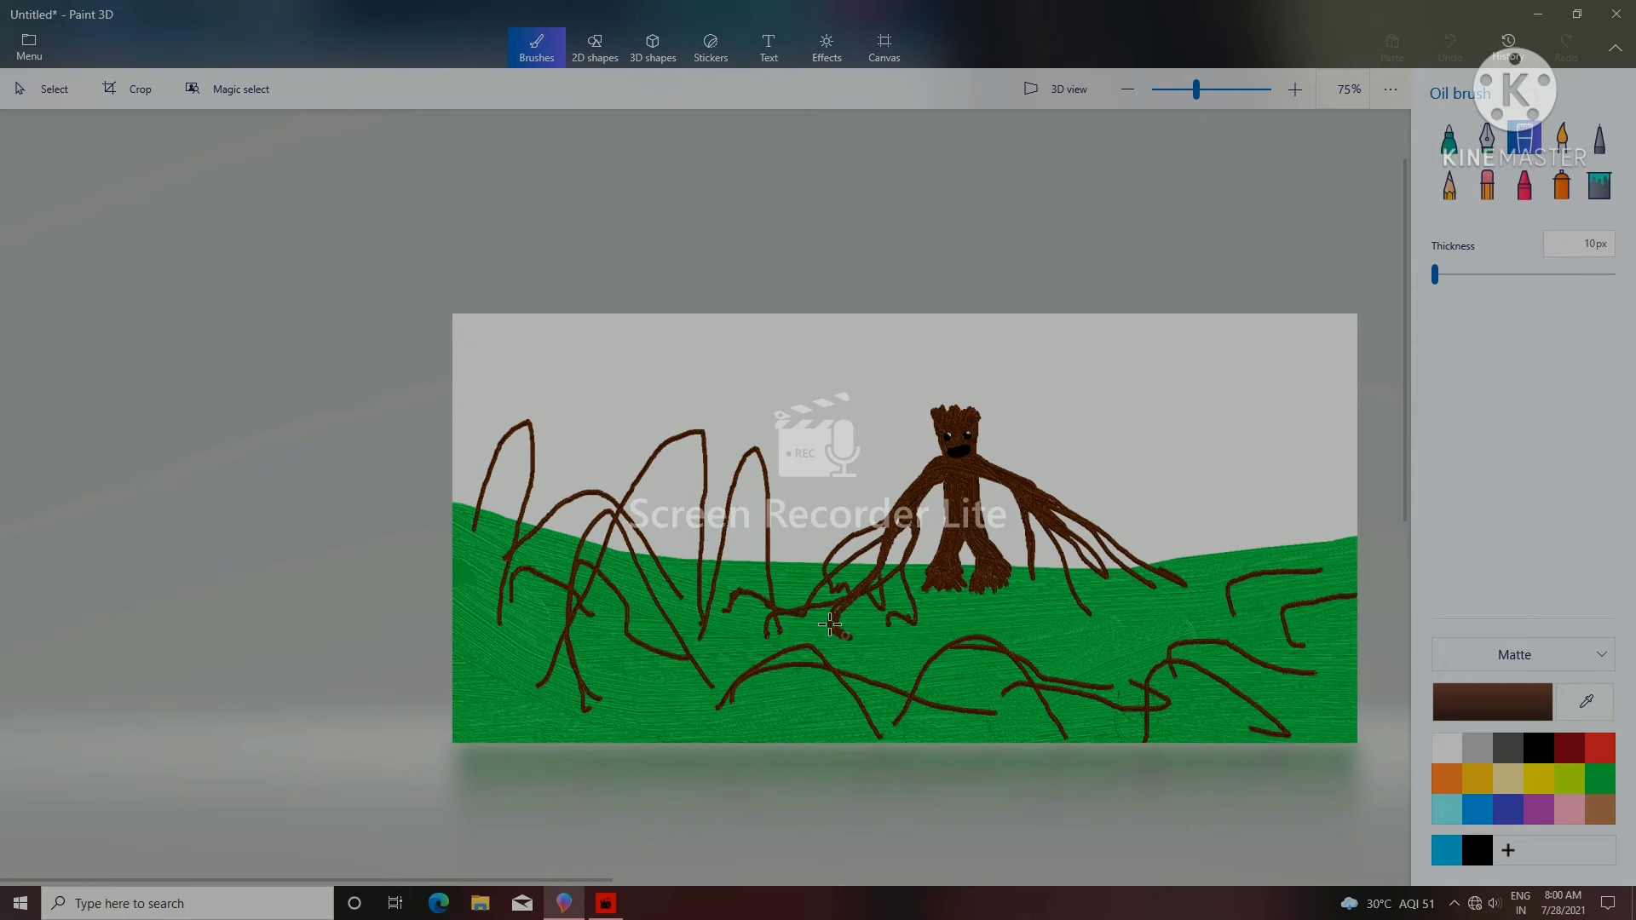
pyautogui.moveTo(849, 591)
pyautogui.mouseDown()
pyautogui.moveTo(886, 528)
pyautogui.moveTo(844, 541)
pyautogui.mouseUp()
pyautogui.moveTo(805, 609)
pyautogui.mouseDown()
pyautogui.moveTo(874, 588)
pyautogui.moveTo(889, 530)
pyautogui.mouseUp()
pyautogui.moveTo(892, 622); pyautogui.dragTo(889, 619)
pyautogui.moveTo(1031, 507); pyautogui.dragTo(1081, 611)
pyautogui.moveTo(1077, 547)
pyautogui.mouseDown()
pyautogui.moveTo(1105, 579)
pyautogui.moveTo(1040, 518)
pyautogui.moveTo(1152, 582)
pyautogui.moveTo(1100, 534)
pyautogui.mouseUp()
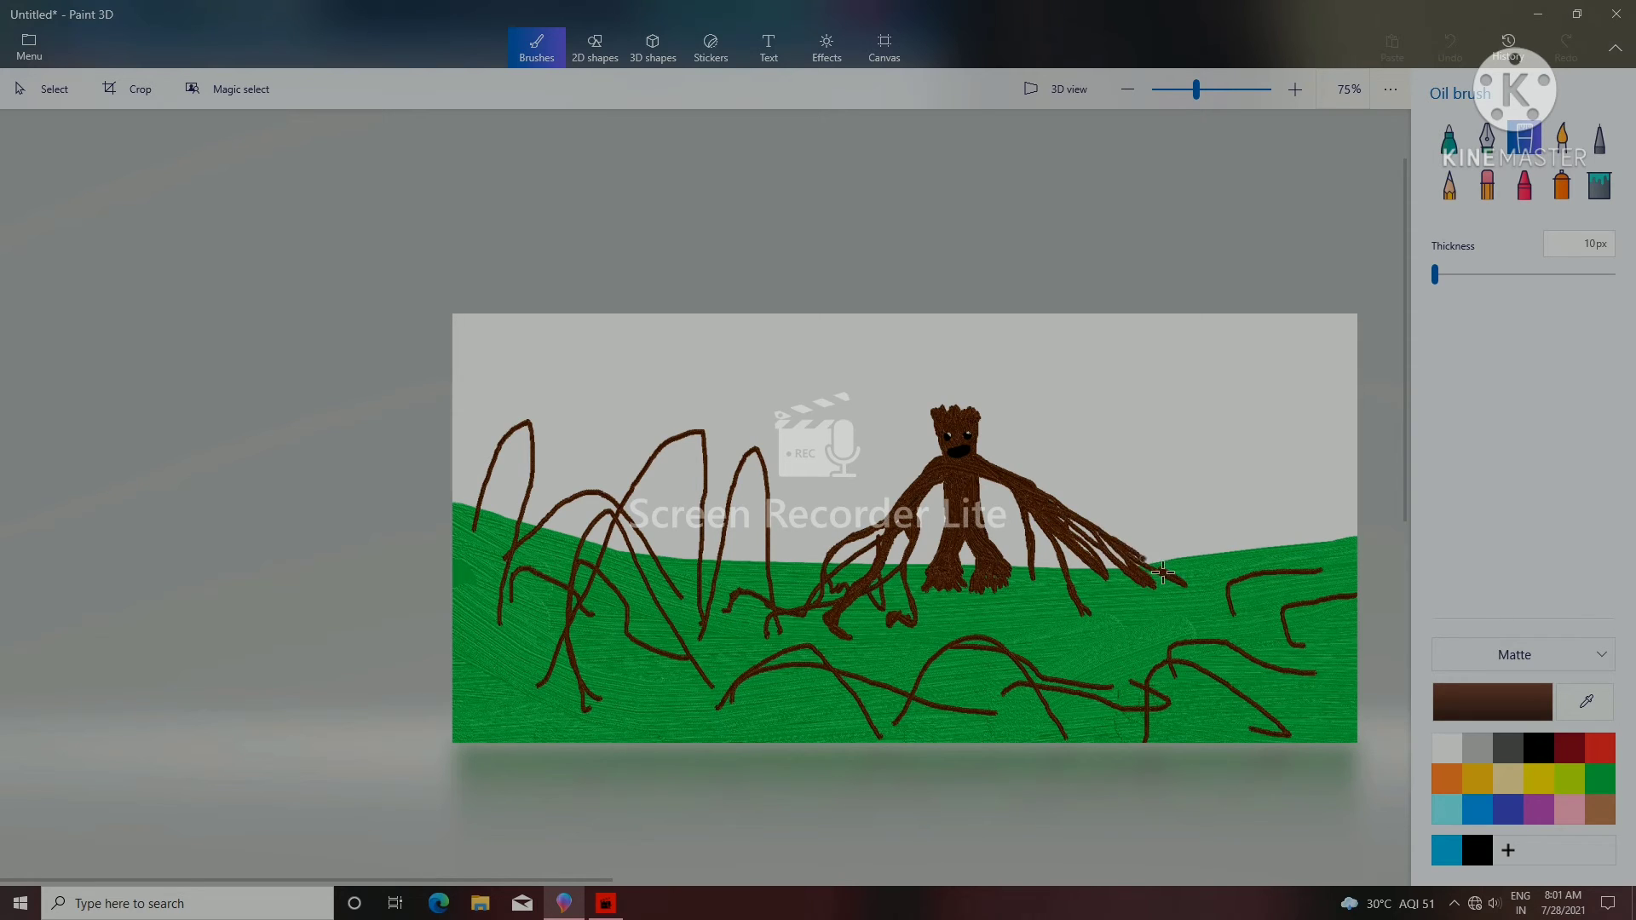
# - Thicken the end of the right-hand arm and double the roots on the right and lower-right ground with brown strokes
pyautogui.moveTo(1170, 578)
pyautogui.mouseDown()
pyautogui.moveTo(1240, 591)
pyautogui.moveTo(1233, 614)
pyautogui.moveTo(1229, 591)
pyautogui.moveTo(1299, 576)
pyautogui.moveTo(1240, 588)
pyautogui.mouseUp()
pyautogui.moveTo(1140, 645)
pyautogui.mouseDown()
pyautogui.moveTo(1095, 692)
pyautogui.moveTo(1209, 646)
pyautogui.moveTo(1163, 653)
pyautogui.moveTo(1120, 706)
pyautogui.moveTo(1143, 673)
pyautogui.moveTo(1202, 661)
pyautogui.mouseUp()
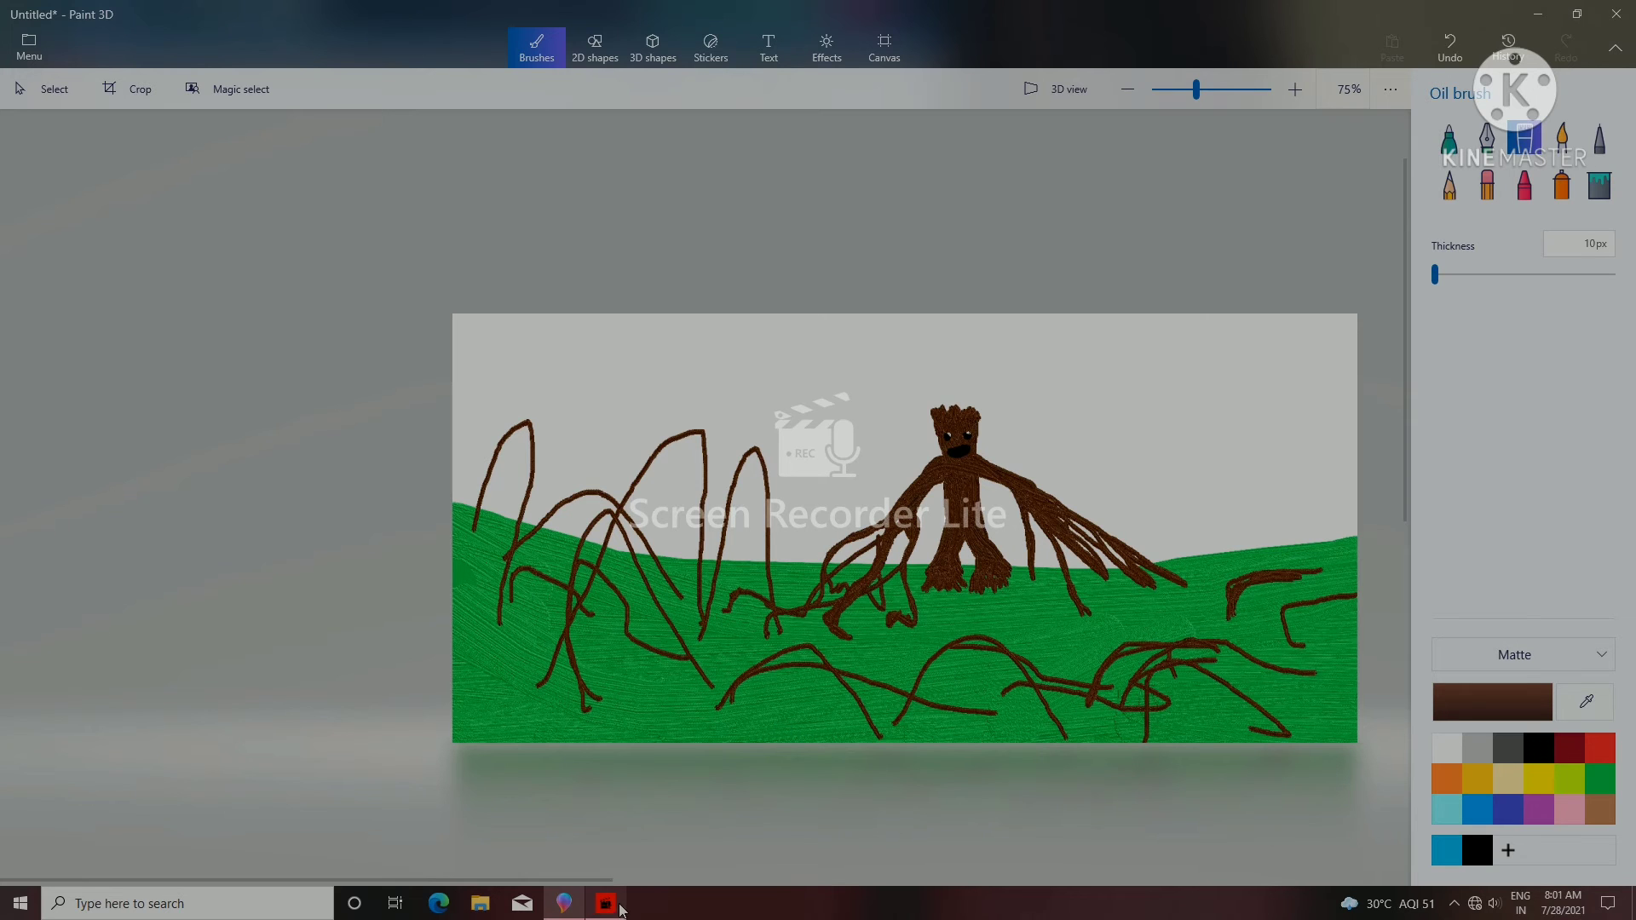
pyautogui.click(614, 907)
pyautogui.click(613, 906)
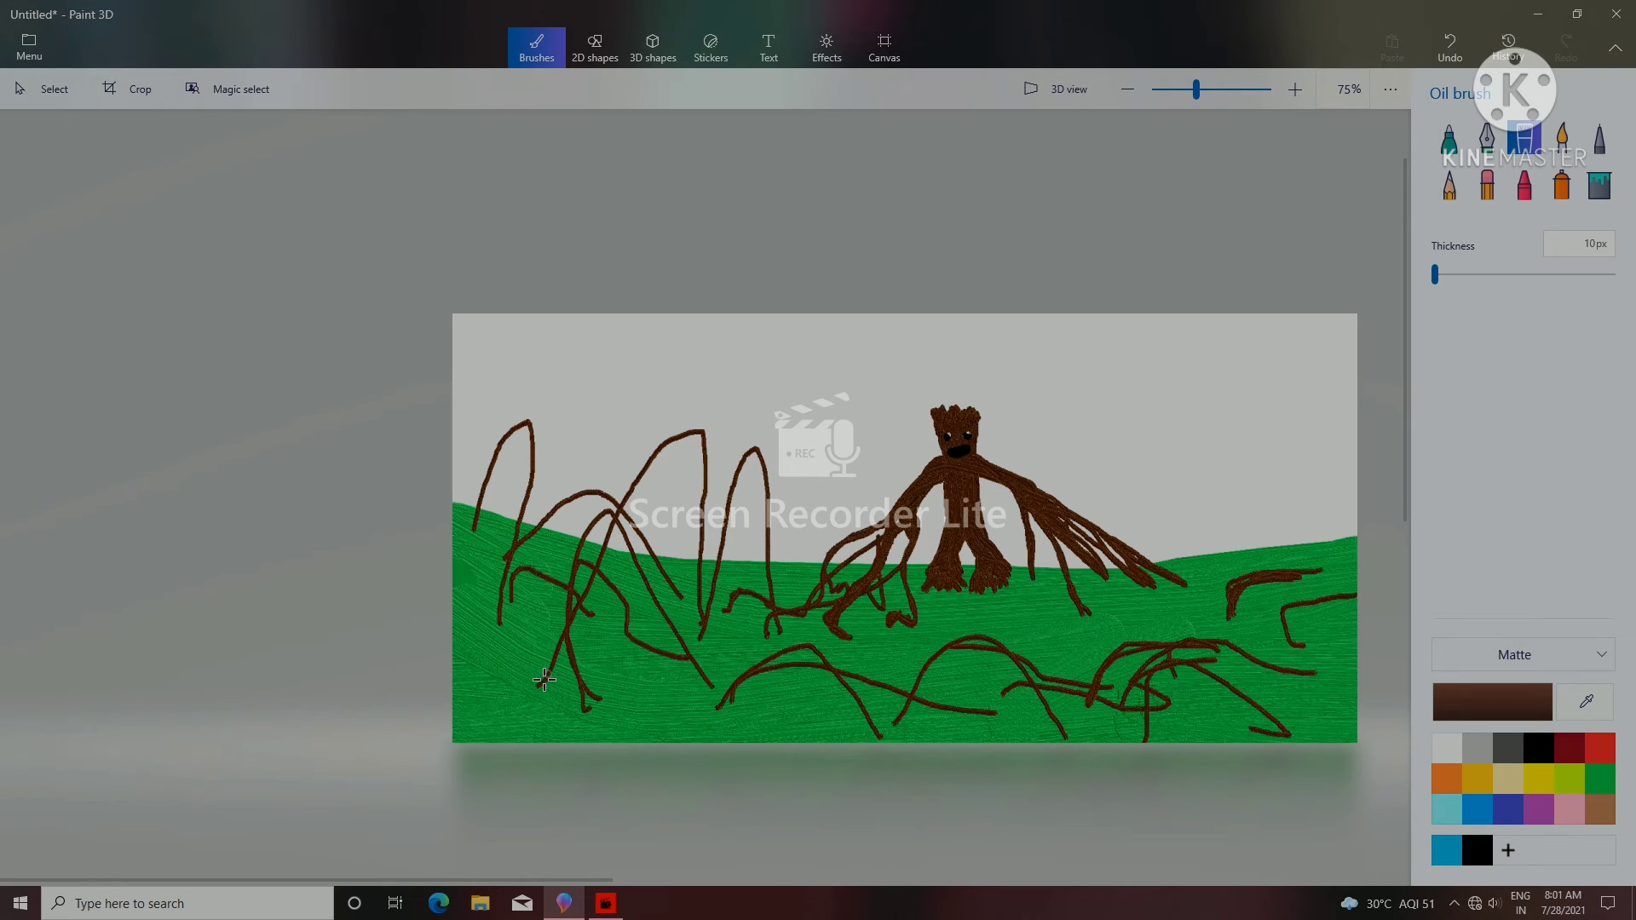
# - Thicken the two tall root arches on the far left of the landscape with additional brown strokes
pyautogui.moveTo(544, 680)
pyautogui.mouseDown()
pyautogui.moveTo(640, 472)
pyautogui.moveTo(691, 433)
pyautogui.moveTo(696, 631)
pyautogui.moveTo(706, 506)
pyautogui.moveTo(684, 598)
pyautogui.moveTo(690, 452)
pyautogui.mouseUp()
pyautogui.moveTo(623, 513); pyautogui.dragTo(550, 659)
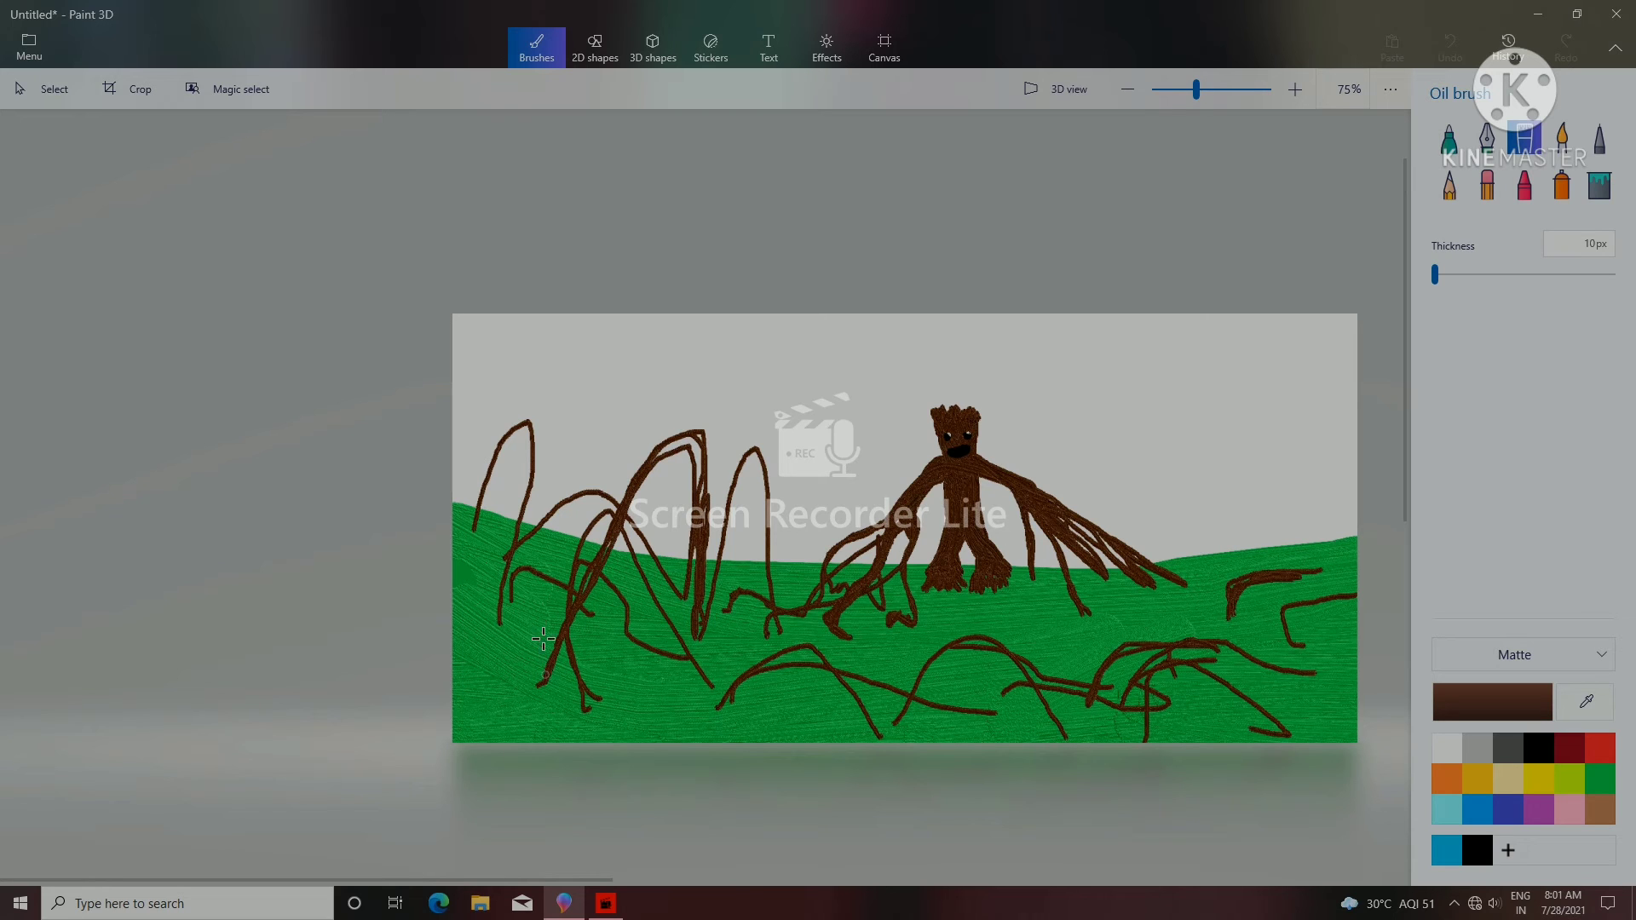
pyautogui.moveTo(492, 485)
pyautogui.mouseDown()
pyautogui.moveTo(525, 428)
pyautogui.moveTo(506, 588)
pyautogui.mouseUp()
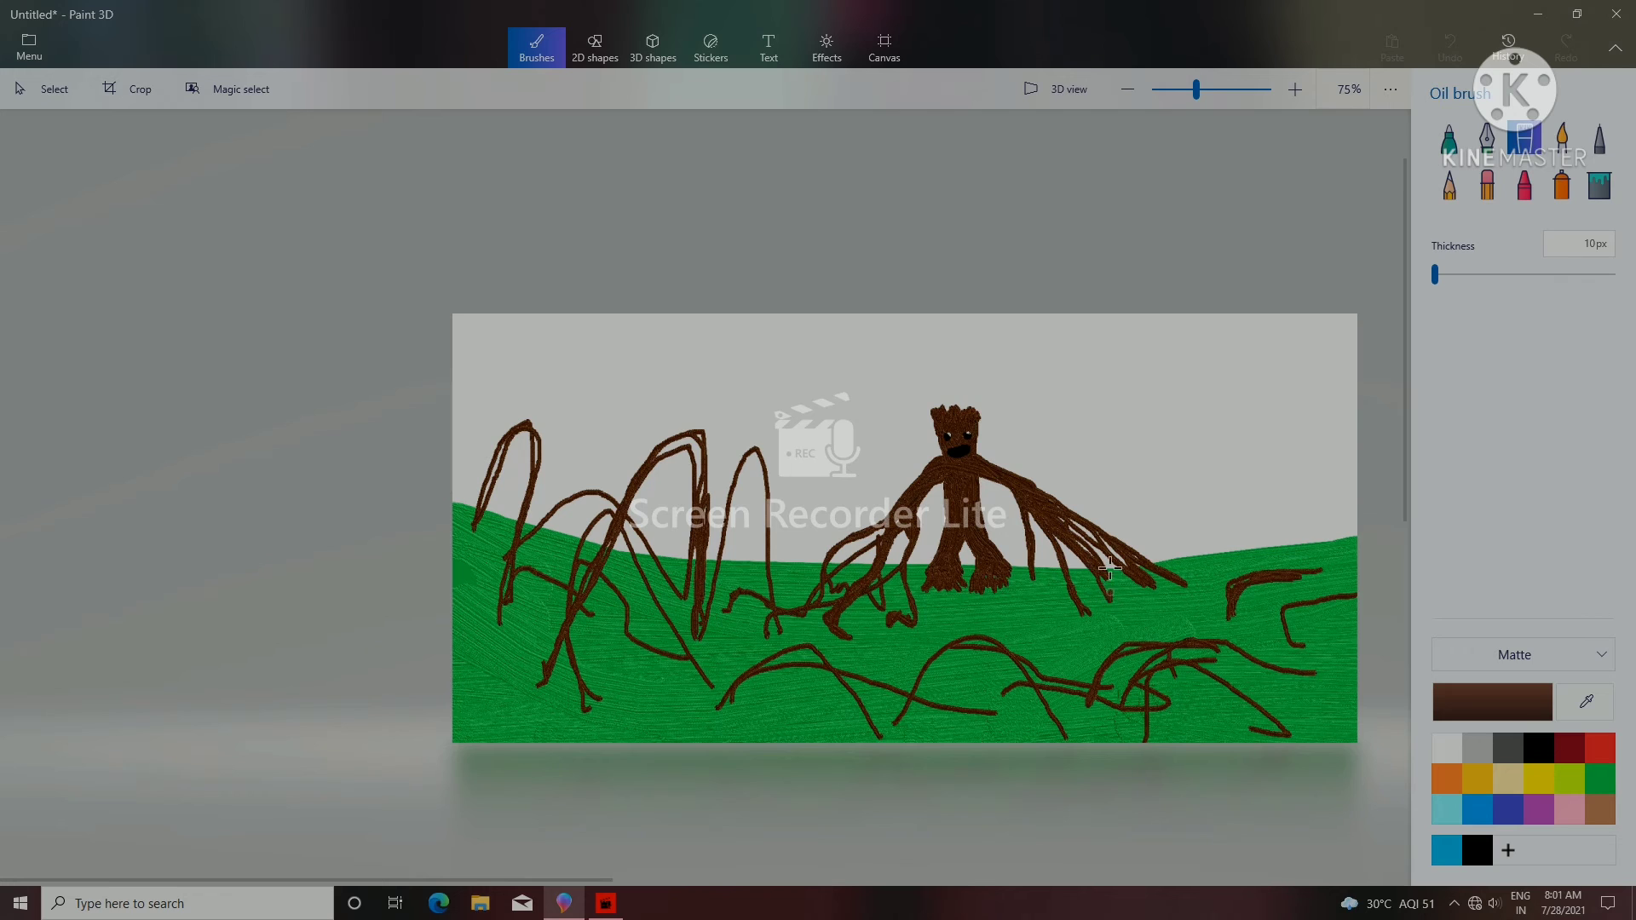
# - Extend small branches from the right-hand arm and paint a tall root arch rising above the ground on the far right
pyautogui.moveTo(1131, 588)
pyautogui.mouseDown()
pyautogui.moveTo(1226, 578)
pyautogui.moveTo(1146, 600)
pyautogui.moveTo(1035, 573)
pyautogui.moveTo(1033, 632)
pyautogui.mouseUp()
pyautogui.moveTo(1237, 574)
pyautogui.mouseDown()
pyautogui.moveTo(1231, 420)
pyautogui.moveTo(1269, 388)
pyautogui.moveTo(1304, 473)
pyautogui.moveTo(1302, 562)
pyautogui.moveTo(1300, 461)
pyautogui.moveTo(1273, 404)
pyautogui.moveTo(1233, 426)
pyautogui.moveTo(1216, 478)
pyautogui.moveTo(1240, 570)
pyautogui.mouseUp()
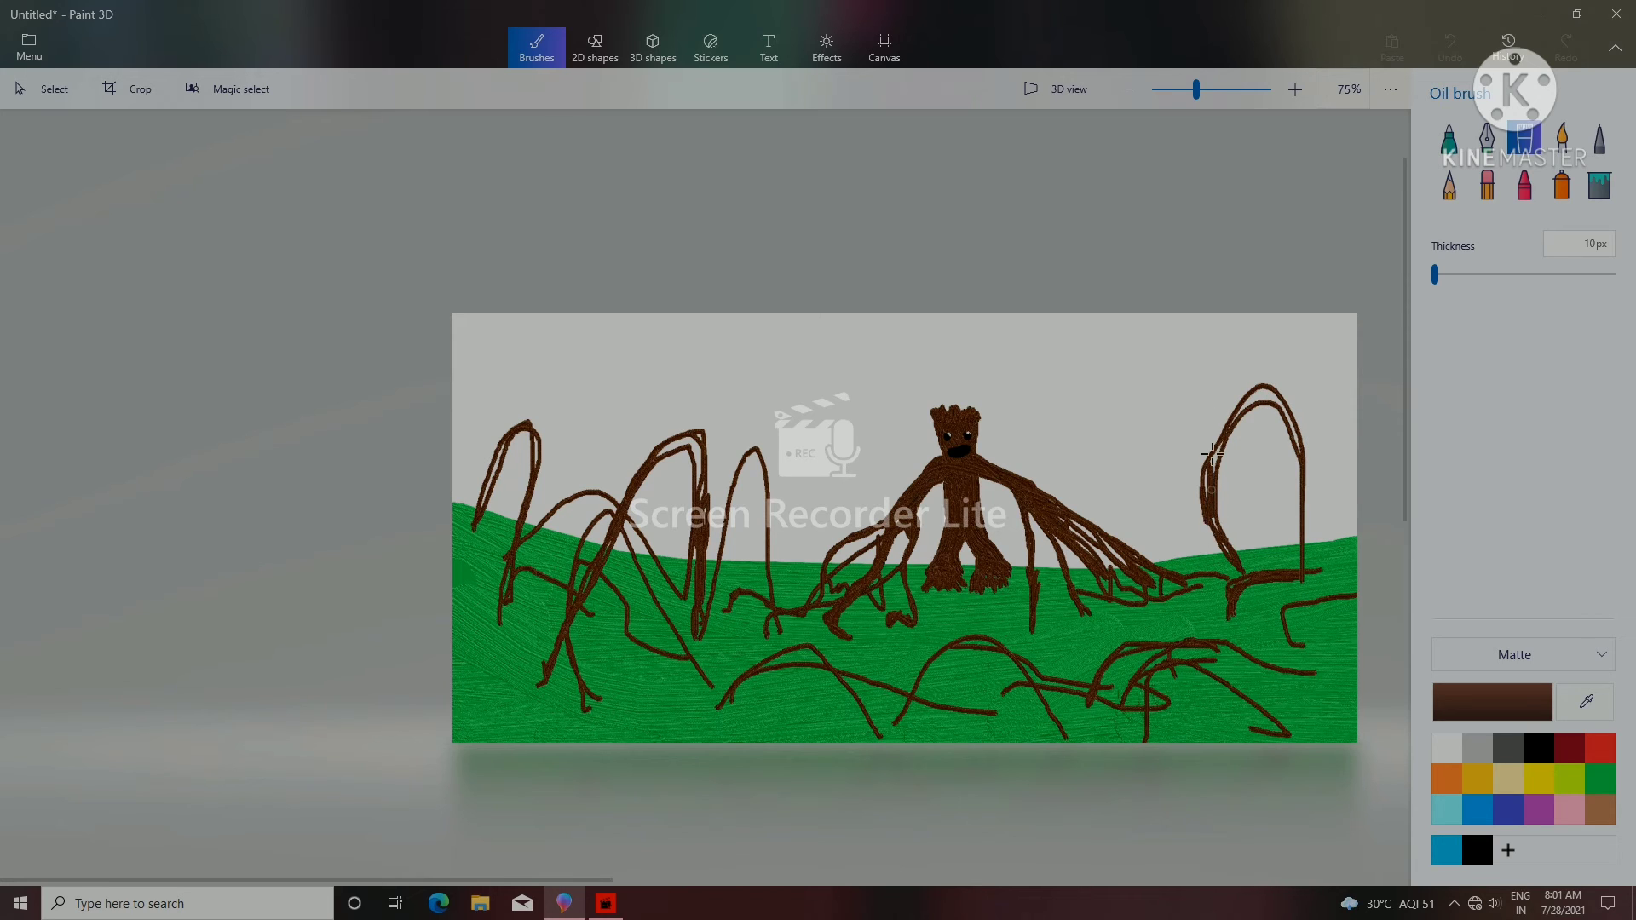
pyautogui.moveTo(1211, 453); pyautogui.dragTo(1238, 414)
# - Thicken the right-hand arch and add more brown roots along the lower-left ground and below the left-hand arm
pyautogui.moveTo(1305, 483)
pyautogui.mouseDown()
pyautogui.moveTo(1305, 565)
pyautogui.moveTo(1315, 469)
pyautogui.moveTo(1297, 478)
pyautogui.moveTo(1279, 407)
pyautogui.moveTo(1232, 421)
pyautogui.moveTo(1200, 467)
pyautogui.moveTo(1207, 608)
pyautogui.moveTo(1169, 702)
pyautogui.moveTo(1027, 677)
pyautogui.moveTo(943, 730)
pyautogui.moveTo(750, 670)
pyautogui.moveTo(626, 719)
pyautogui.moveTo(489, 659)
pyautogui.moveTo(485, 592)
pyautogui.moveTo(485, 715)
pyautogui.moveTo(590, 728)
pyautogui.mouseUp()
pyautogui.moveTo(723, 697); pyautogui.dragTo(693, 724)
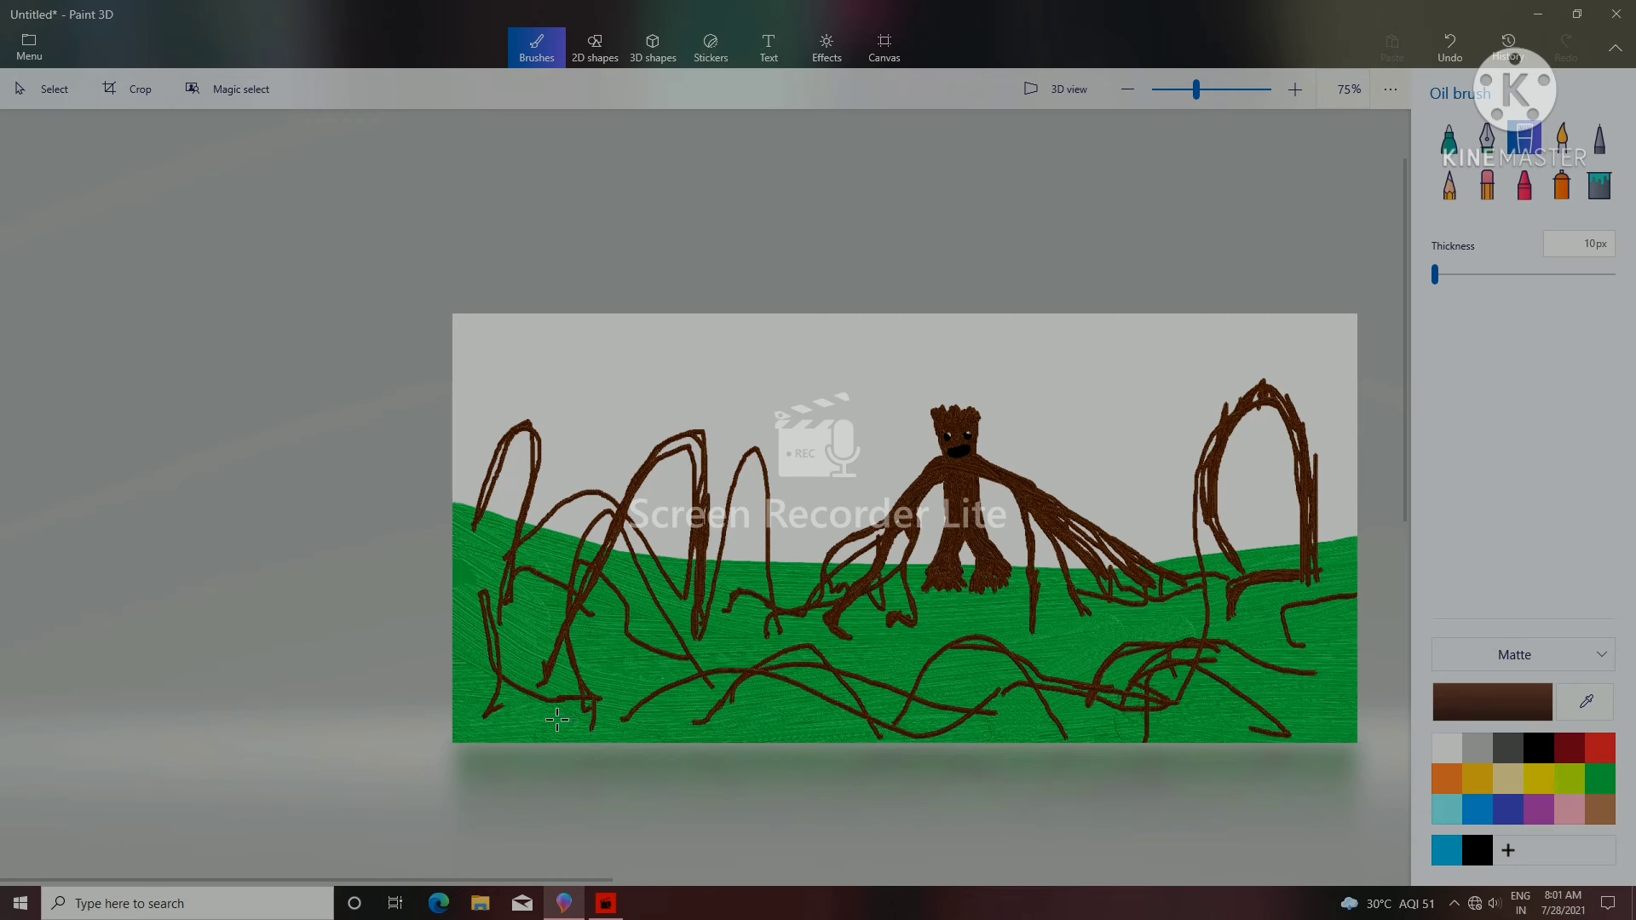
pyautogui.moveTo(480, 715)
pyautogui.mouseDown()
pyautogui.moveTo(493, 709)
pyautogui.moveTo(471, 718)
pyautogui.mouseUp()
pyautogui.moveTo(895, 610)
pyautogui.mouseDown()
pyautogui.moveTo(762, 721)
pyautogui.moveTo(892, 632)
pyautogui.moveTo(869, 622)
pyautogui.moveTo(902, 654)
pyautogui.moveTo(869, 629)
pyautogui.mouseUp()
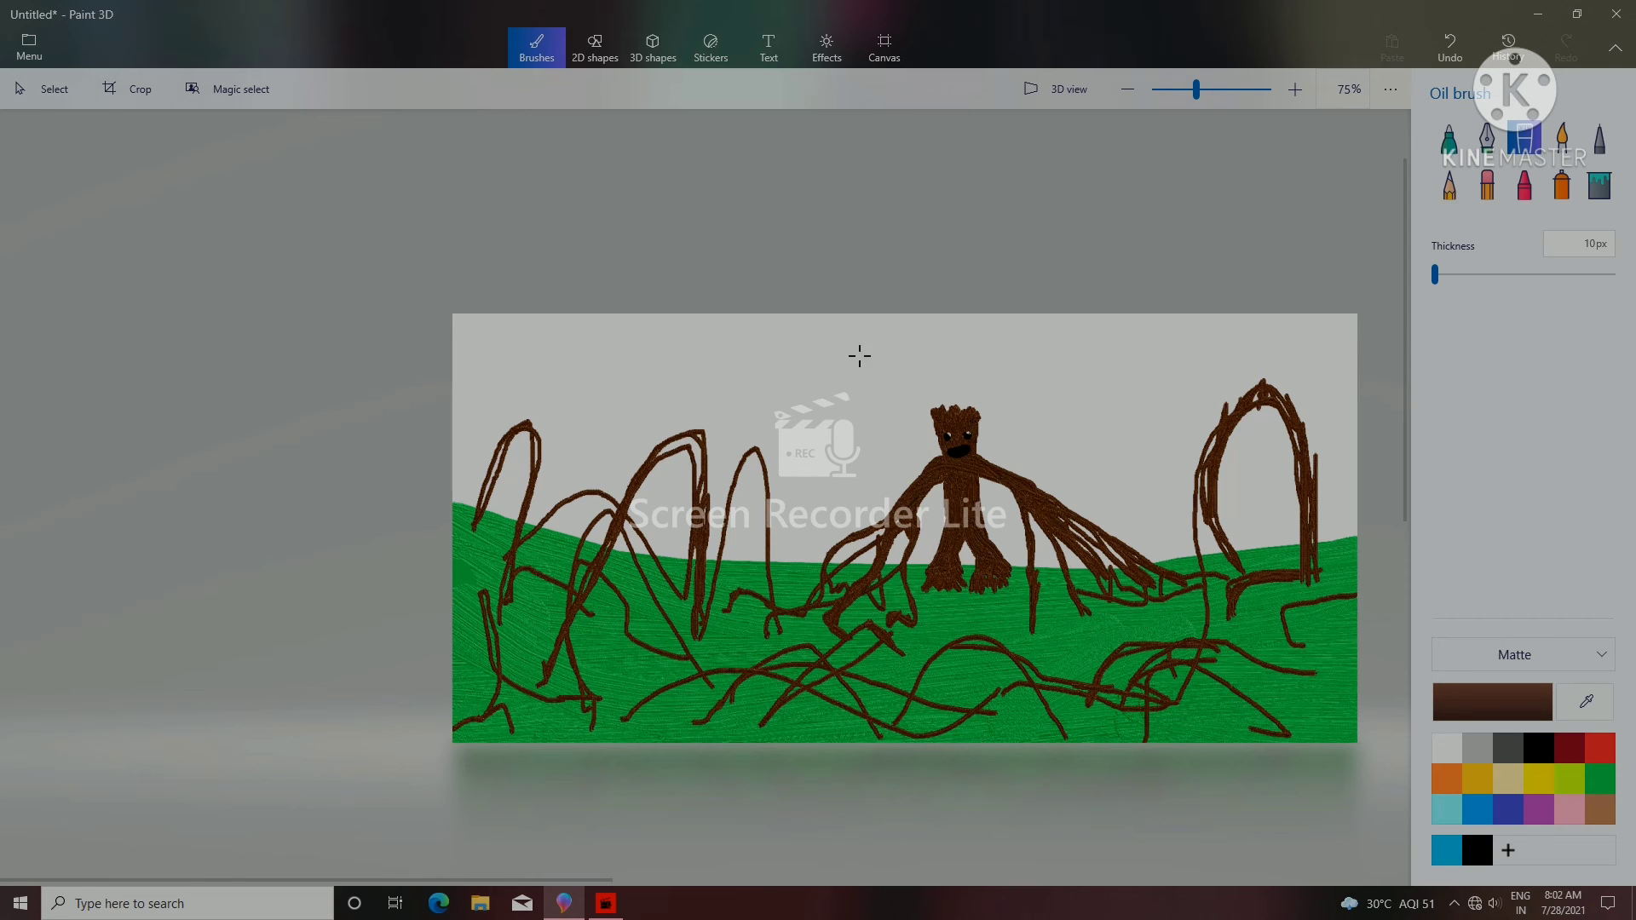
# - Trim the upper edge of the figure's black mouth with the brown 10 px oil brush
pyautogui.scroll(5, 997, 410)
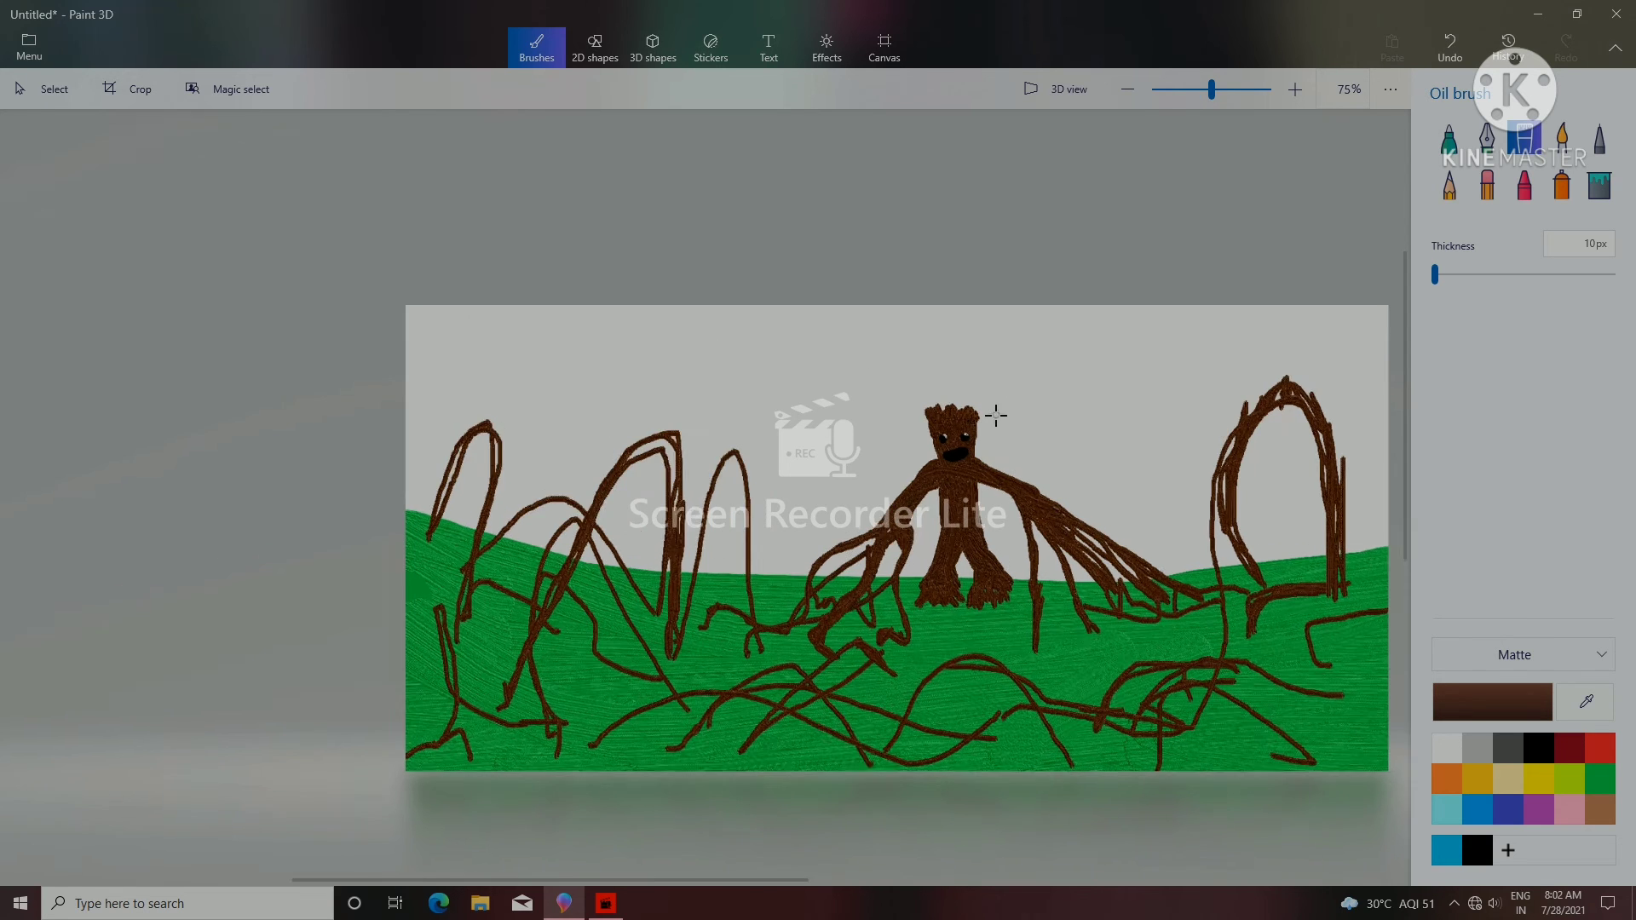
pyautogui.scroll(10, 939, 450)
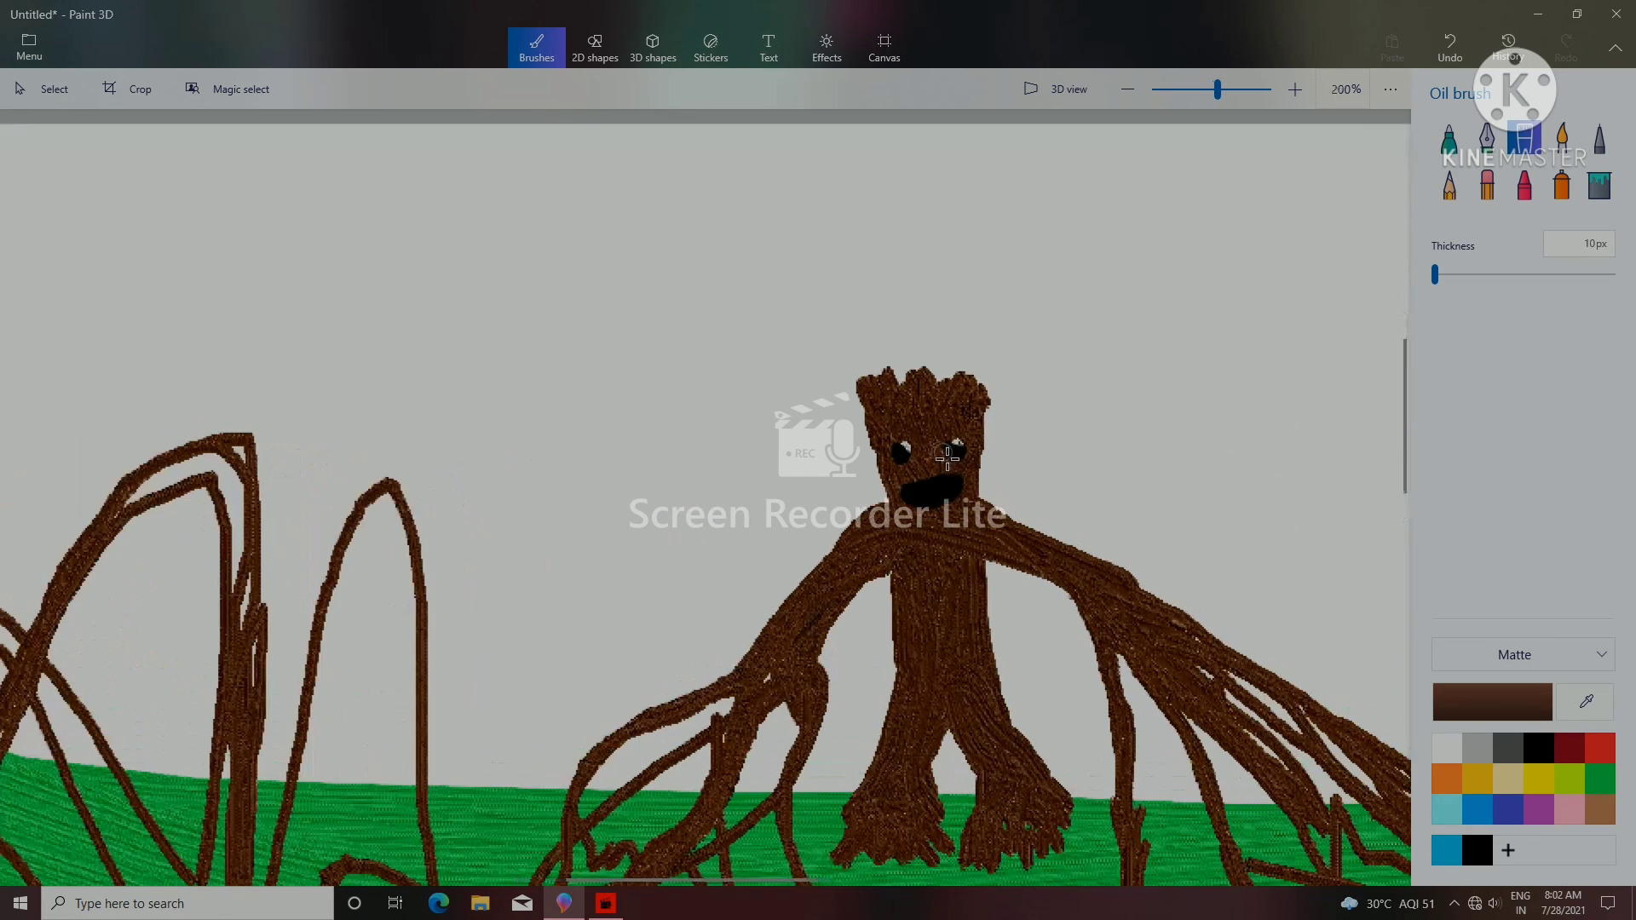
pyautogui.scroll(3, 882, 383)
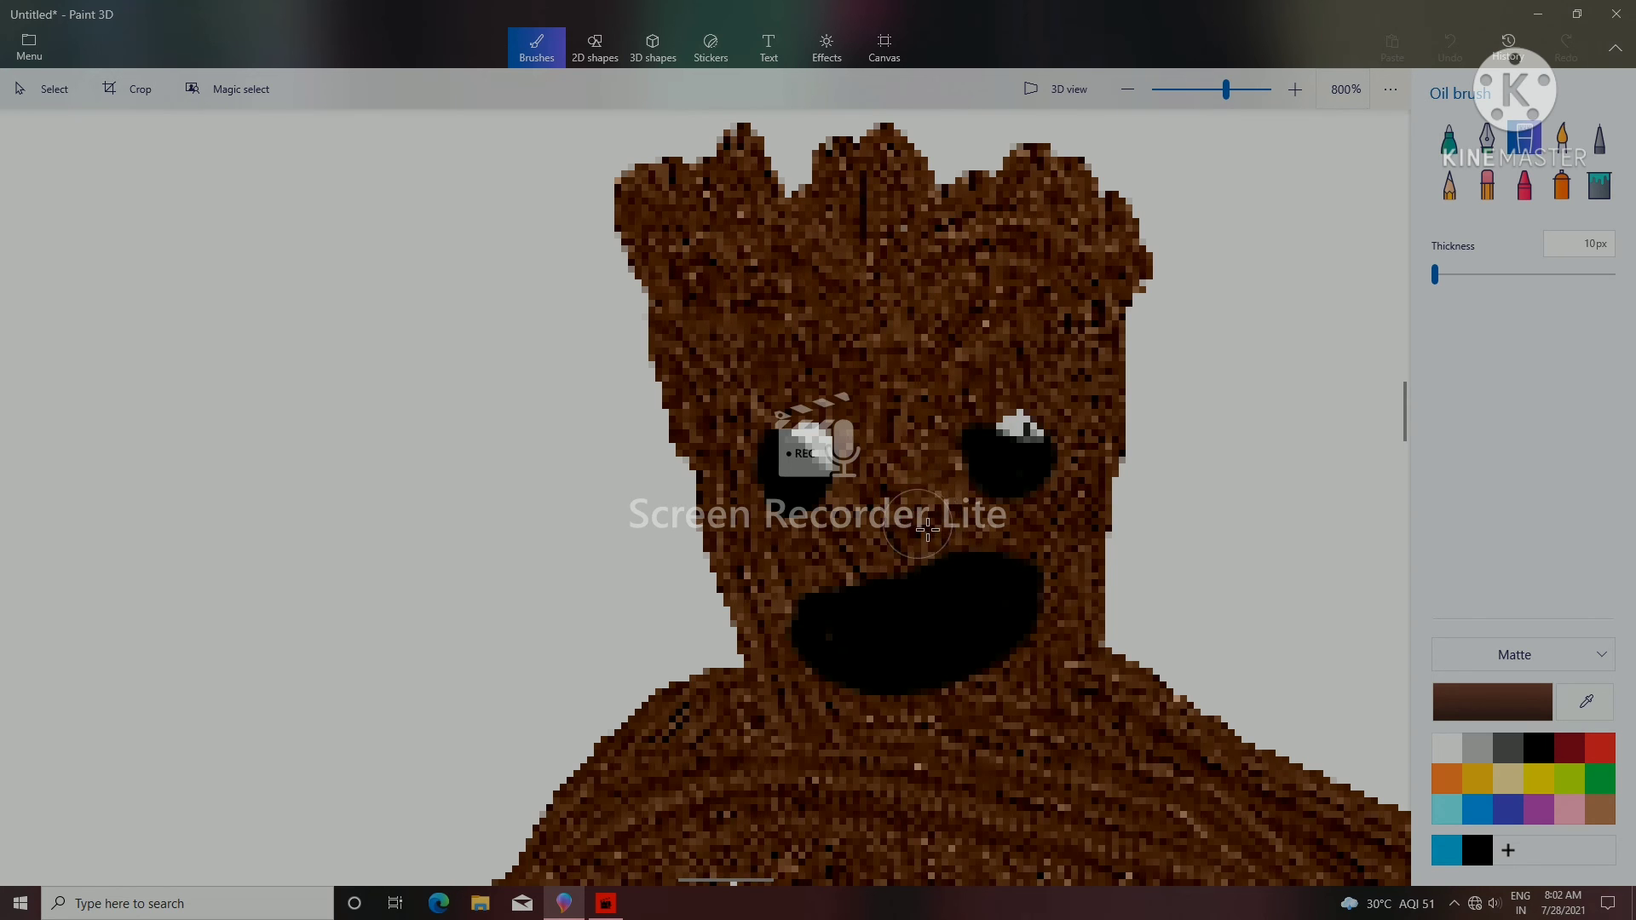
pyautogui.click(1041, 553)
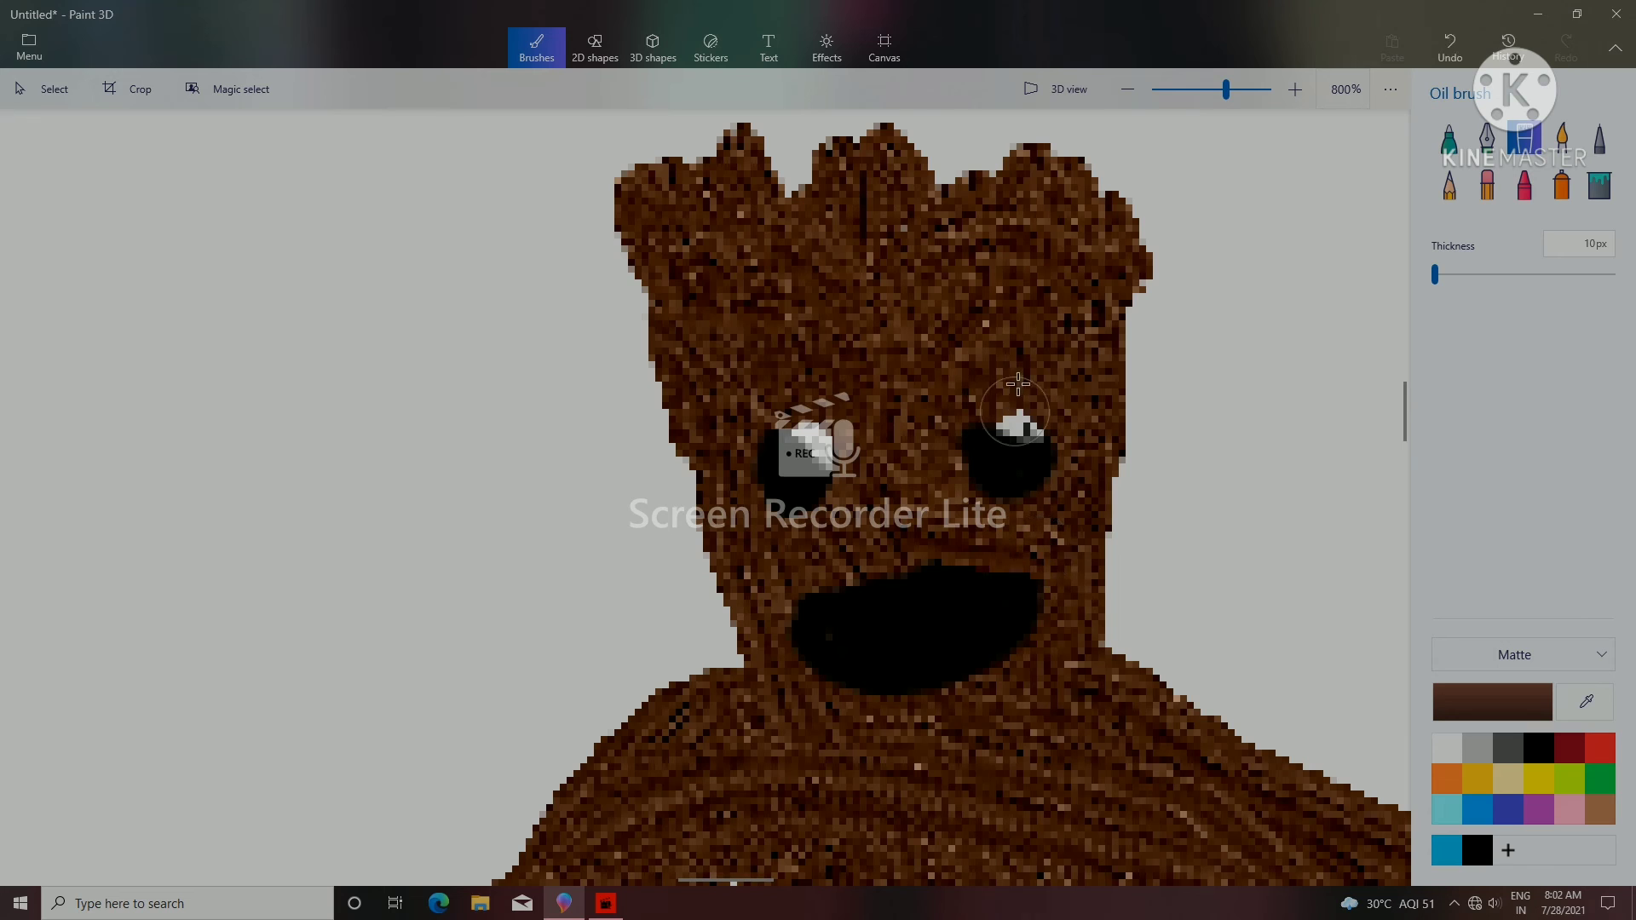
# - Draw thin curved eyebrows above both eyes with a black marker at 1 px thickness
pyautogui.click(1440, 147)
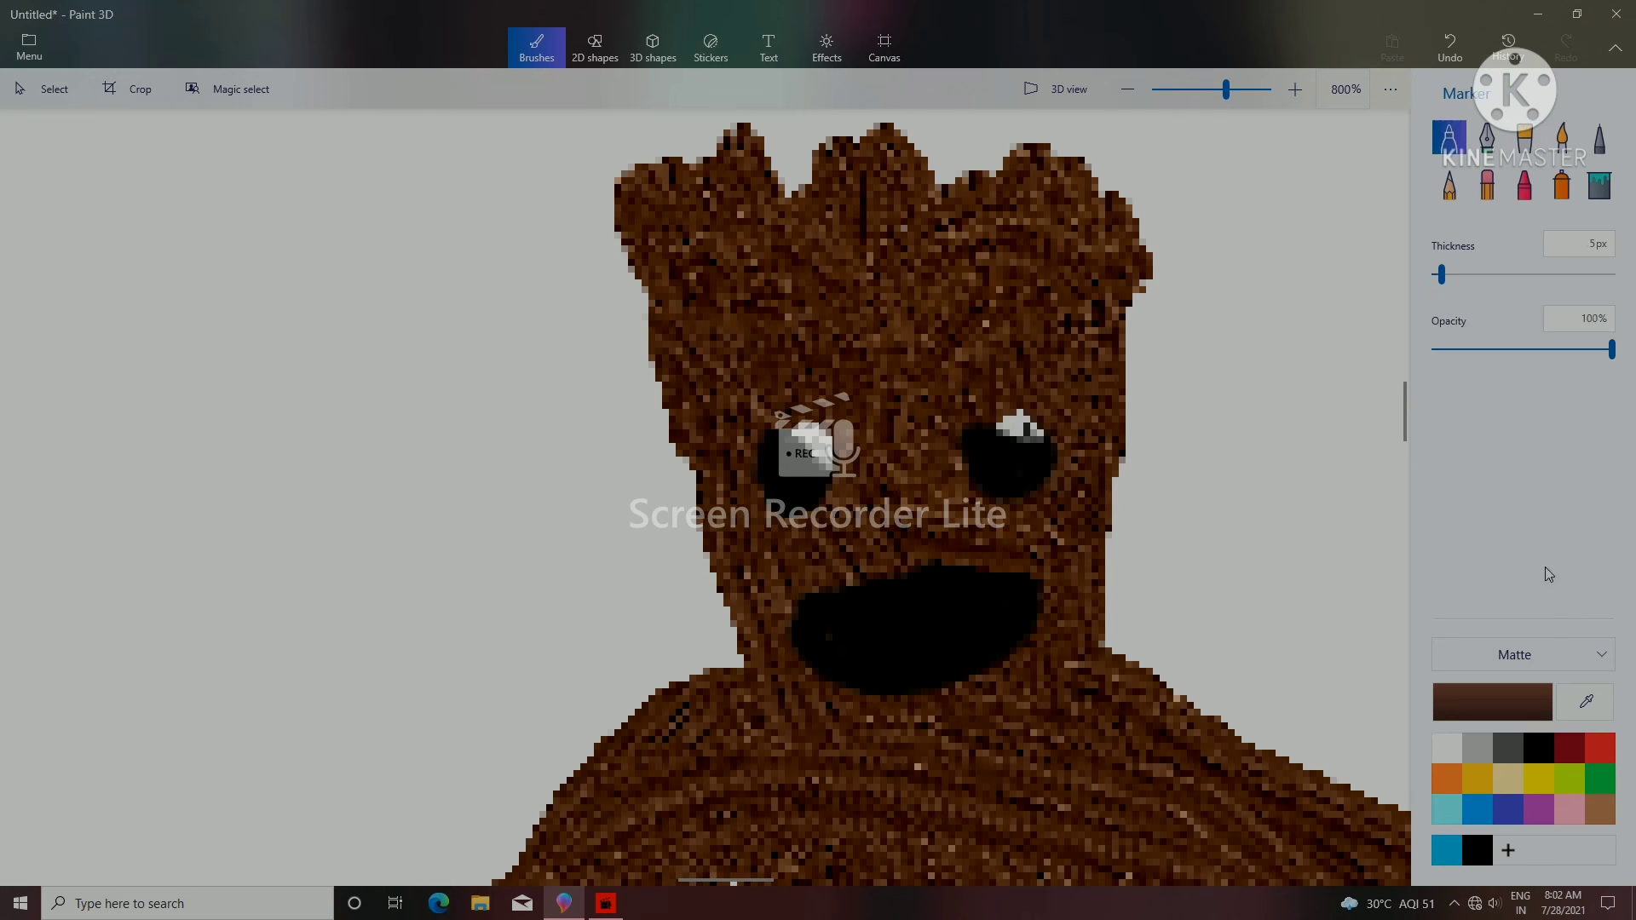
pyautogui.moveTo(1443, 277); pyautogui.dragTo(1434, 276)
pyautogui.click(1538, 748)
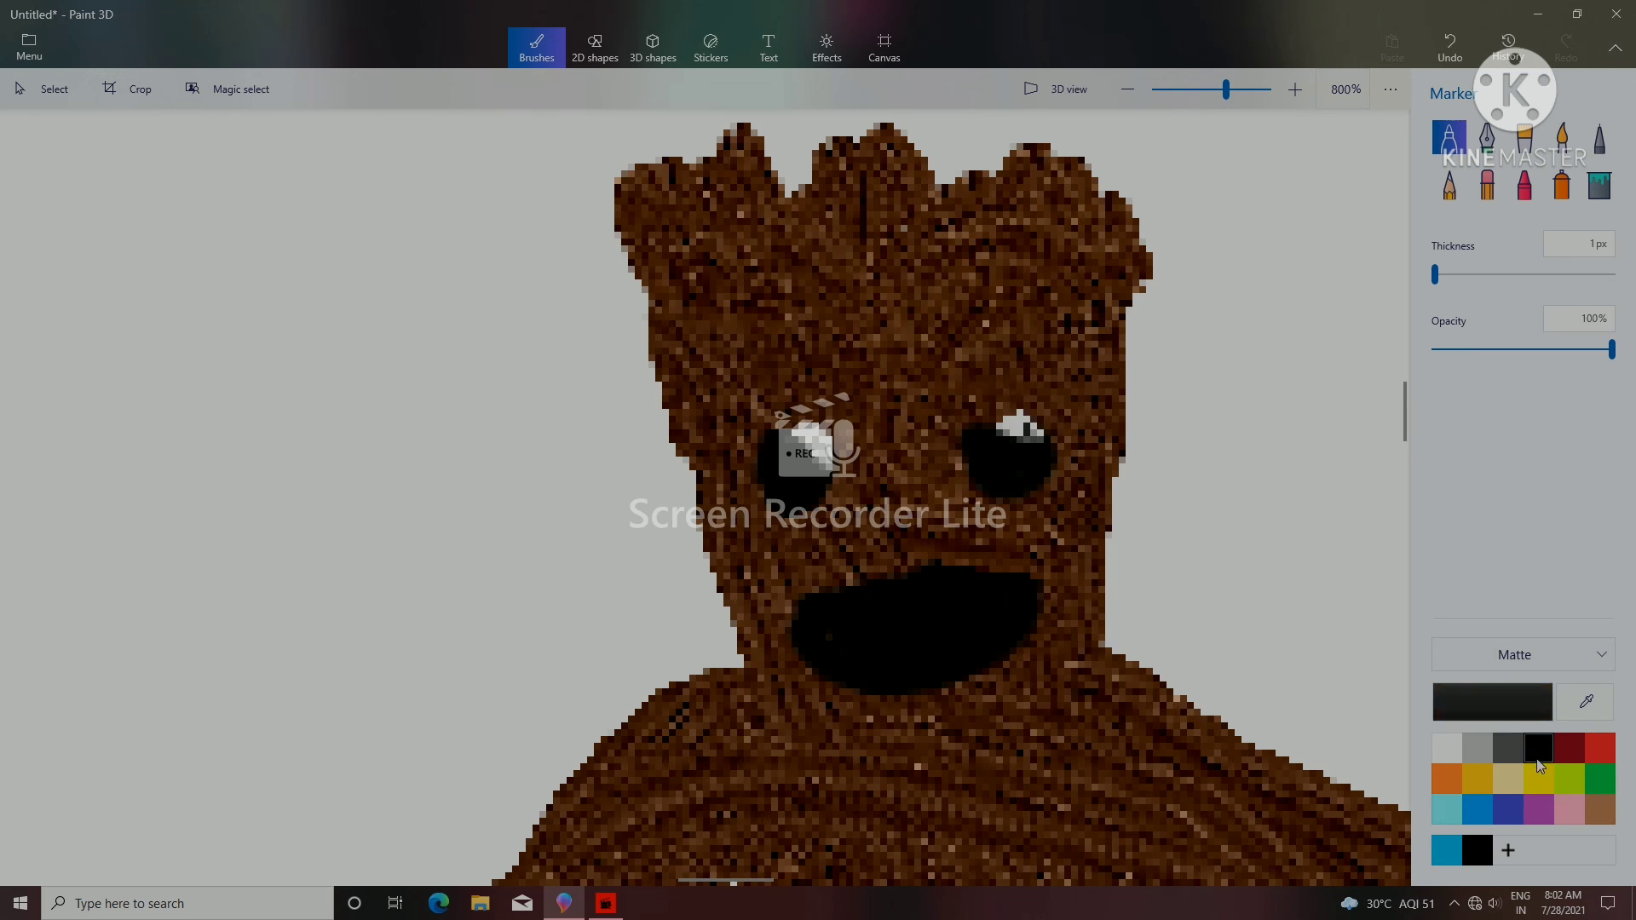
pyautogui.moveTo(980, 385); pyautogui.dragTo(1070, 409)
pyautogui.moveTo(961, 387); pyautogui.dragTo(982, 385)
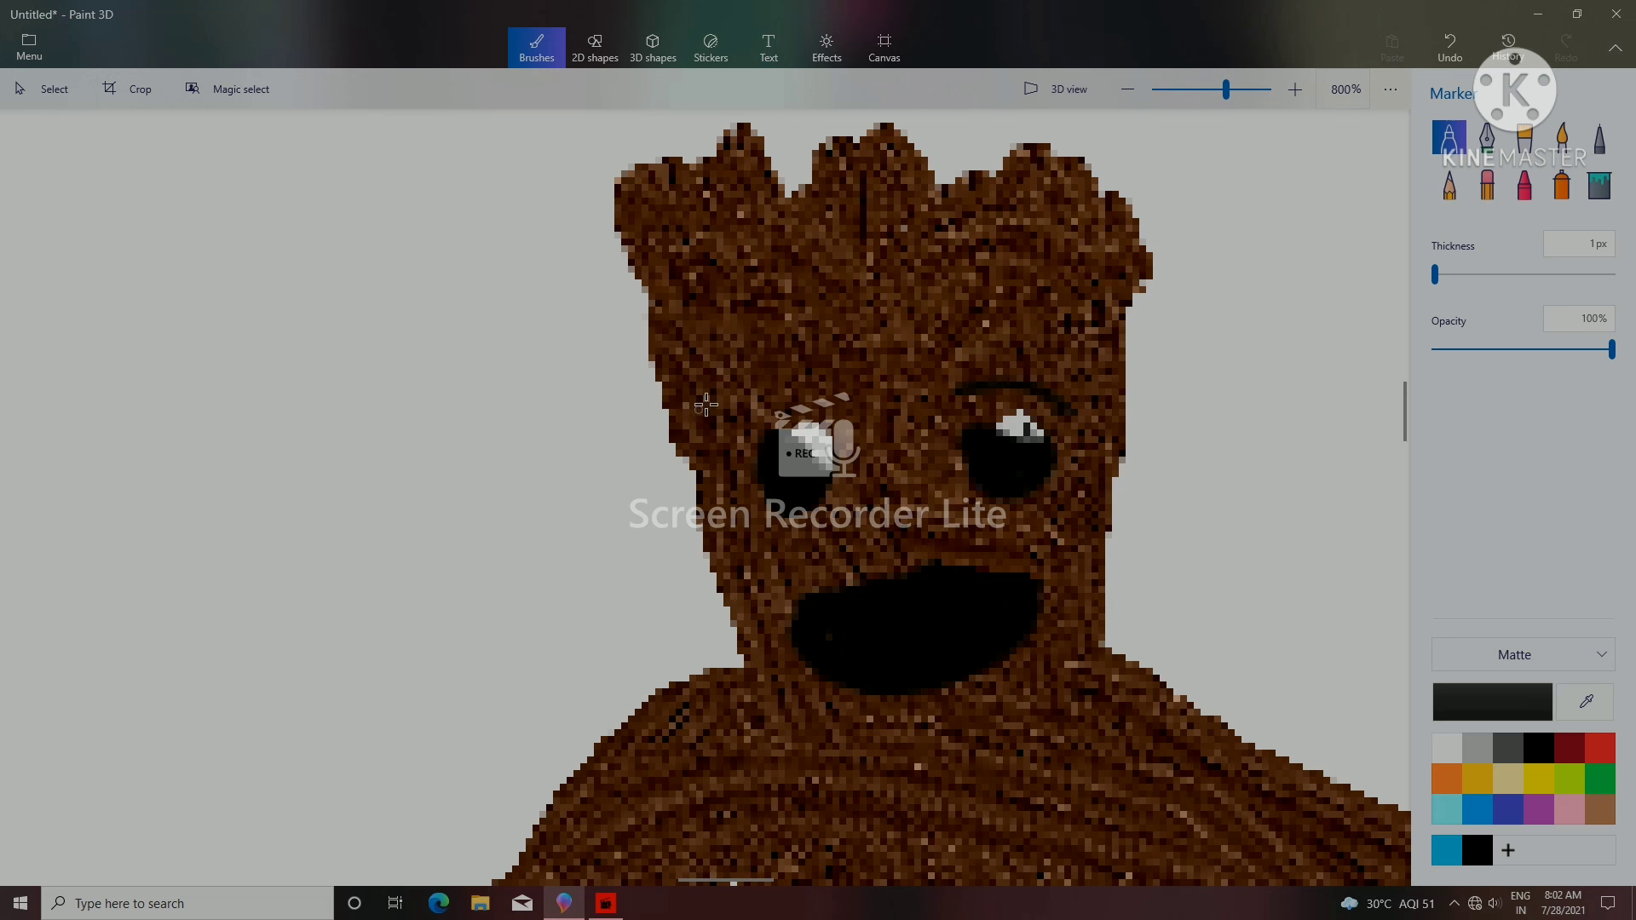
pyautogui.moveTo(705, 404); pyautogui.dragTo(842, 395)
pyautogui.moveTo(707, 403)
pyautogui.mouseDown()
pyautogui.moveTo(857, 394)
pyautogui.moveTo(831, 380)
pyautogui.mouseUp()
pyautogui.scroll(-3, 554, 884)
pyautogui.click(606, 903)
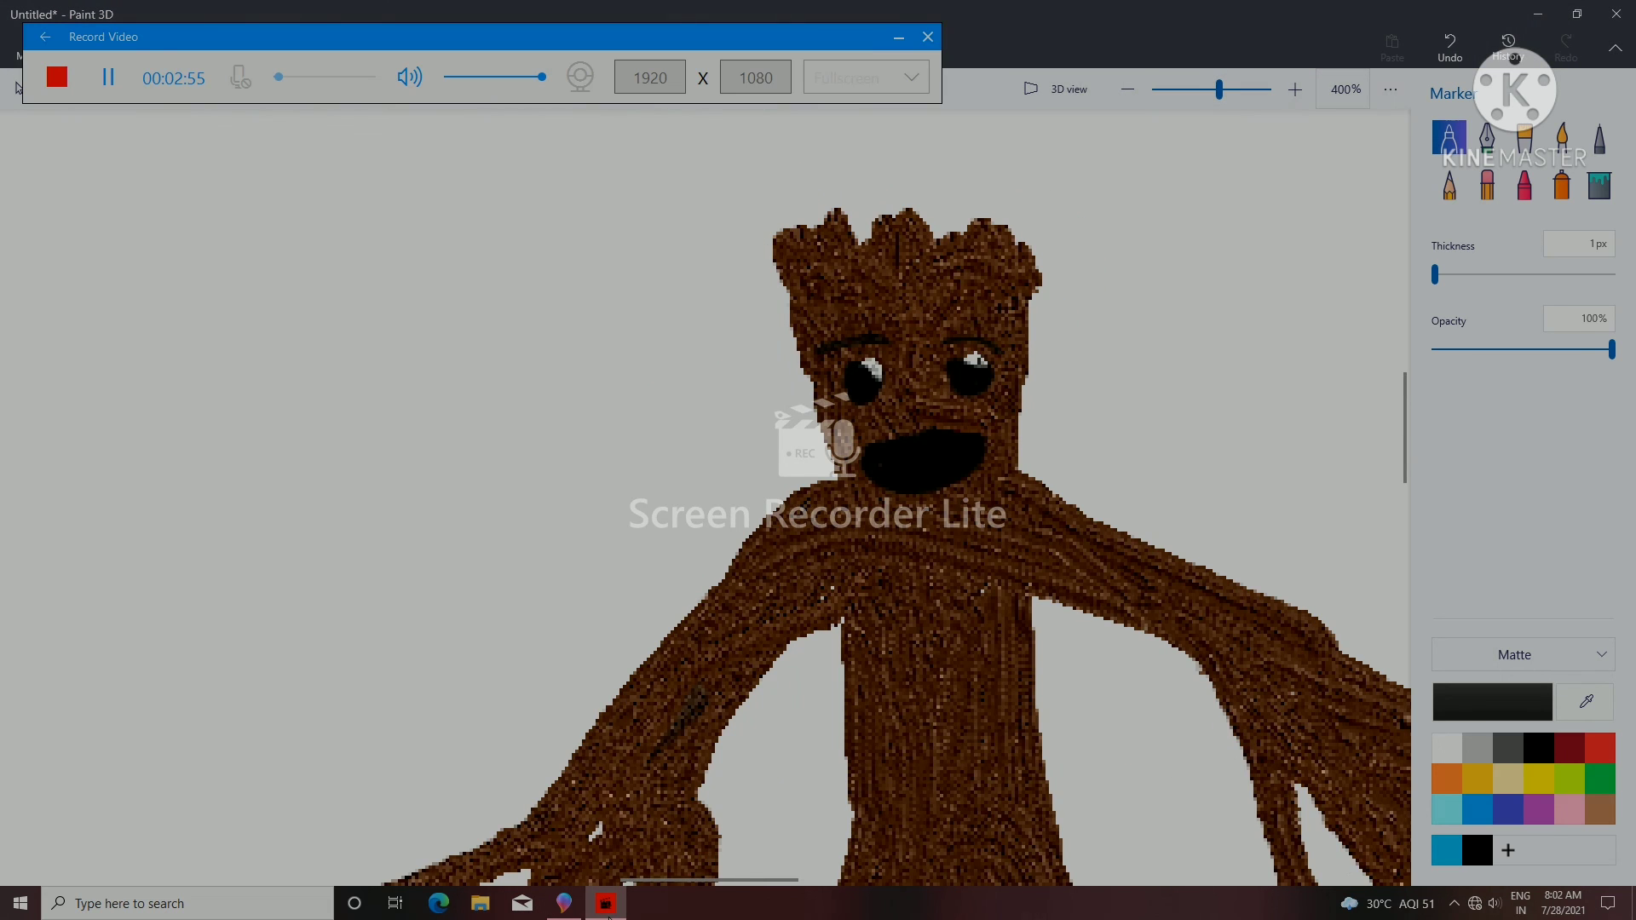
pyautogui.click(606, 904)
pyautogui.scroll(-4, 767, 528)
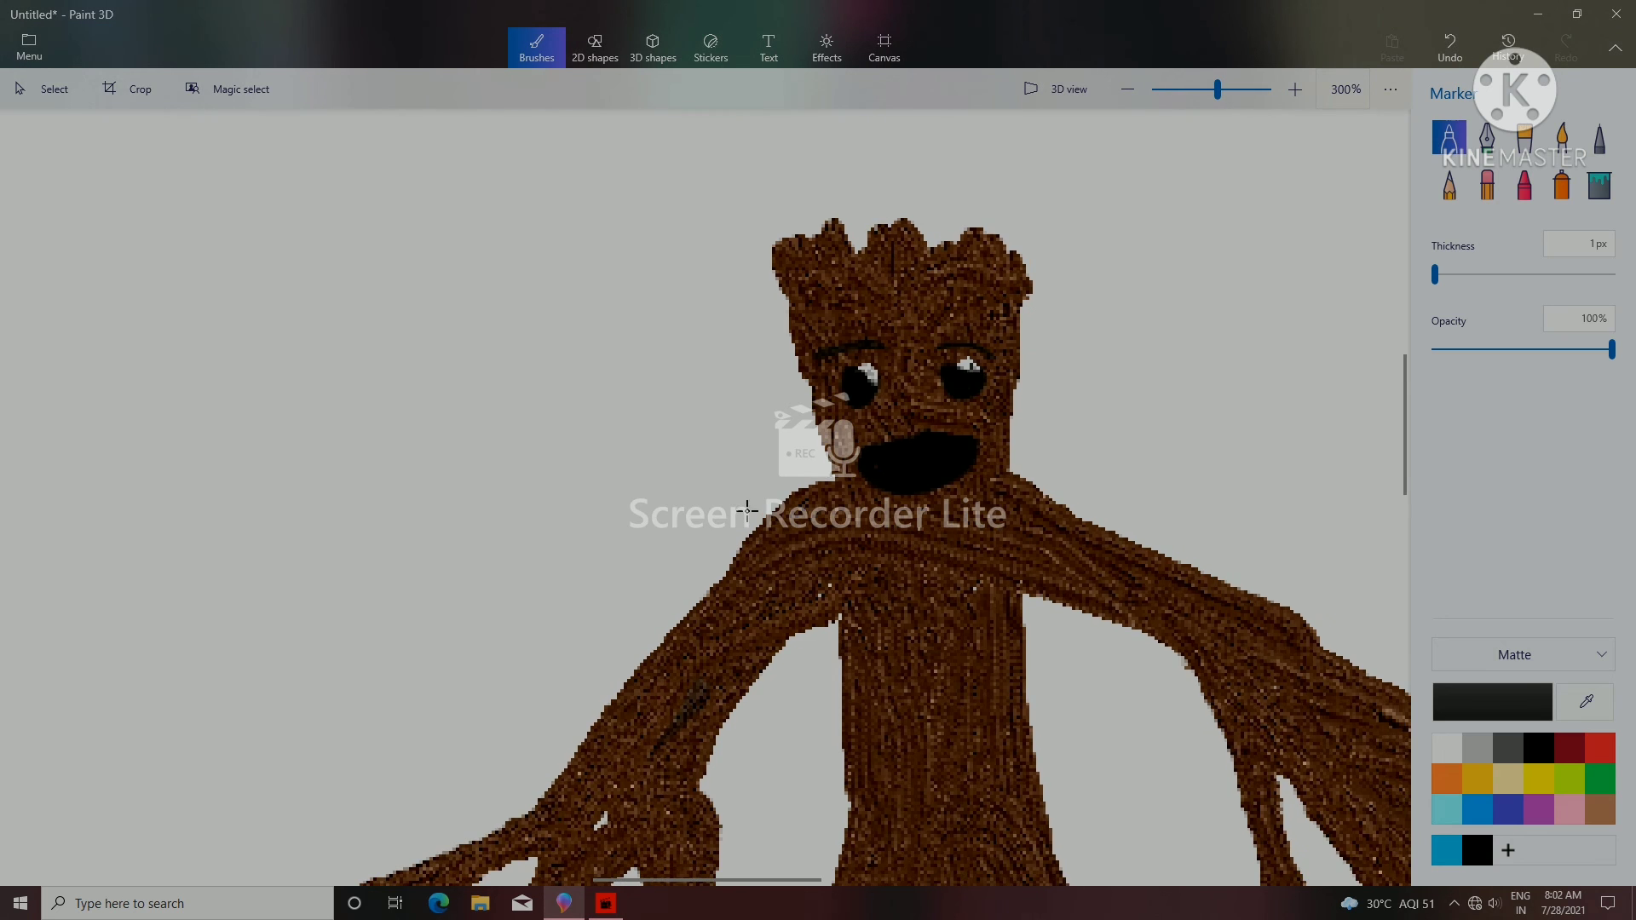
pyautogui.scroll(-2, 787, 507)
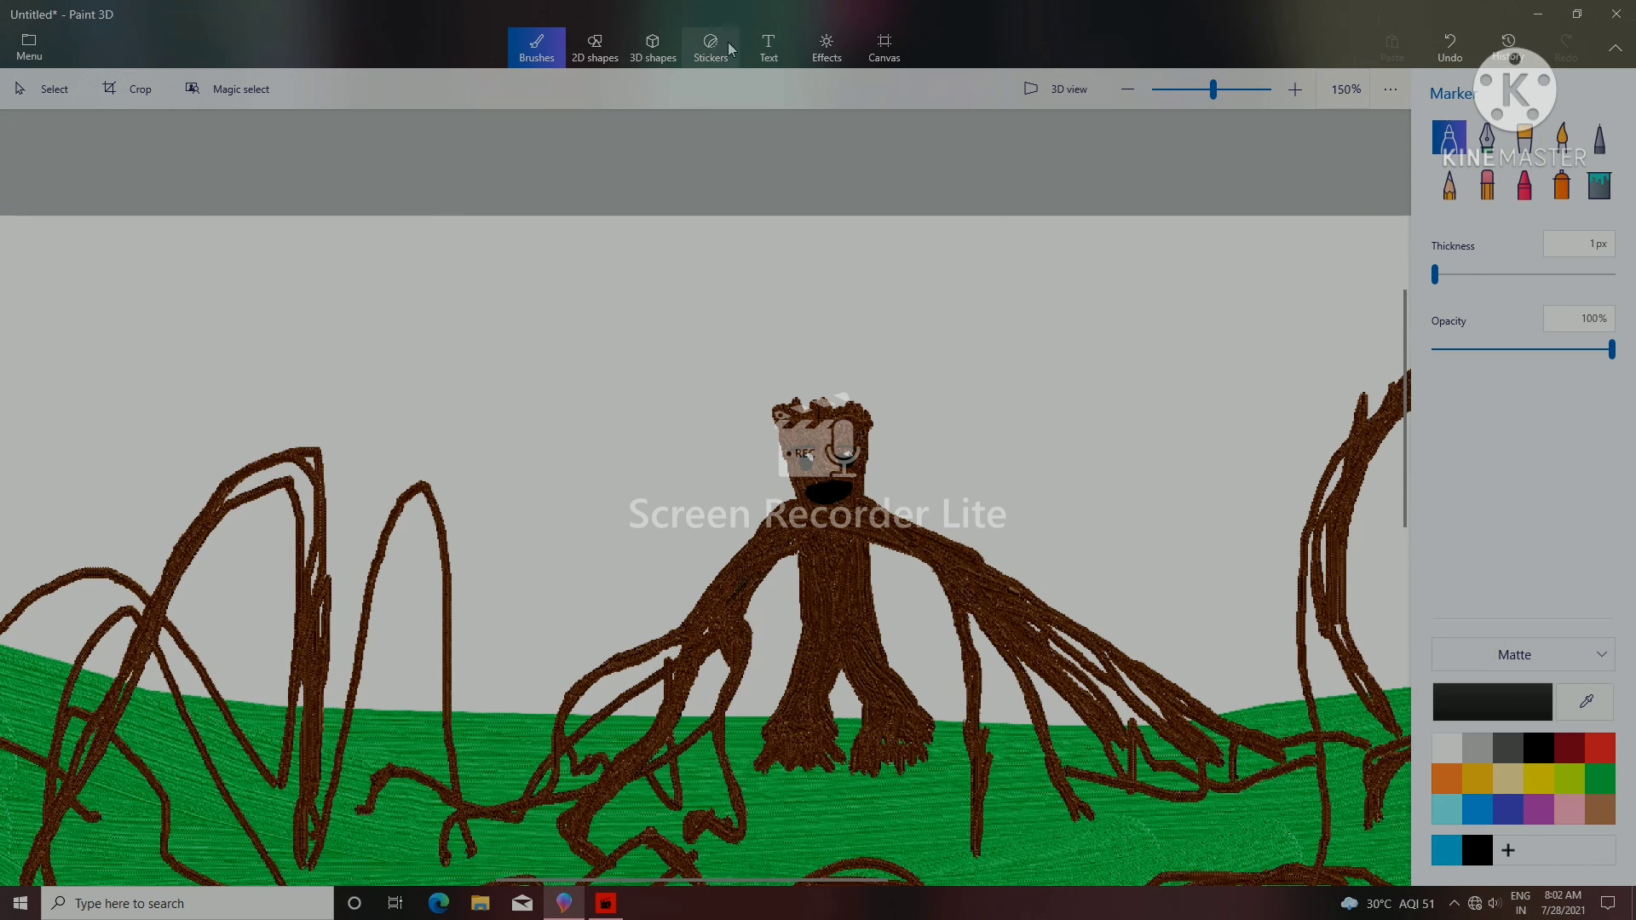